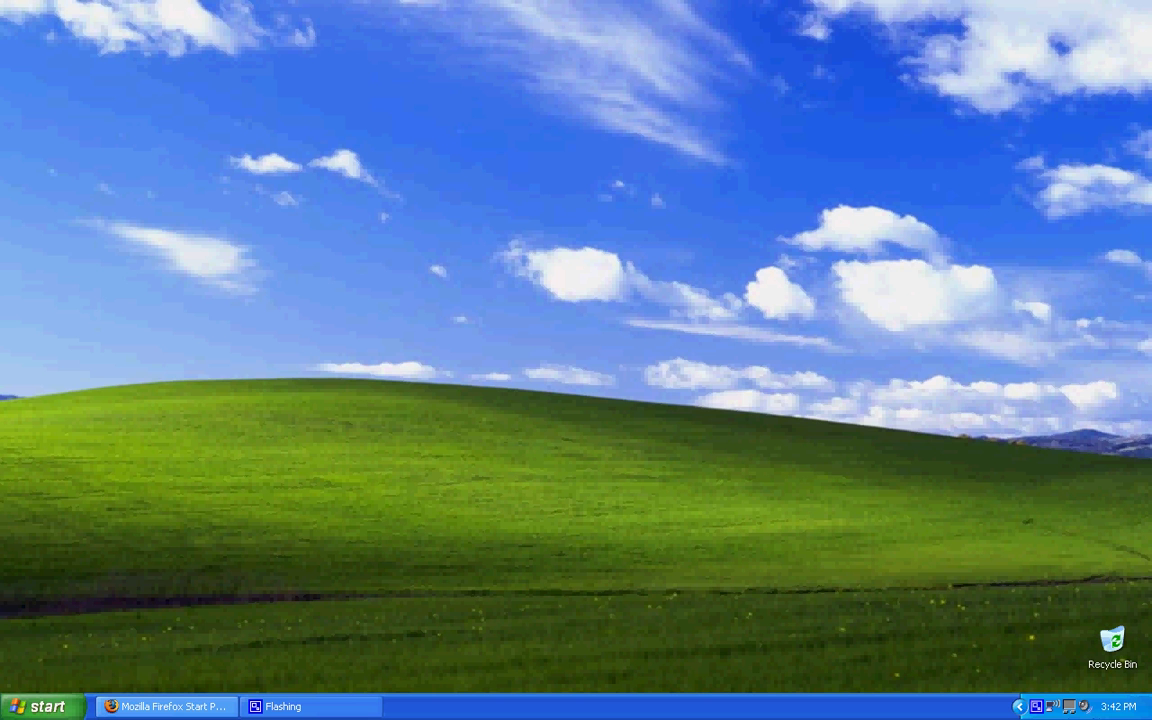
click(166, 706)
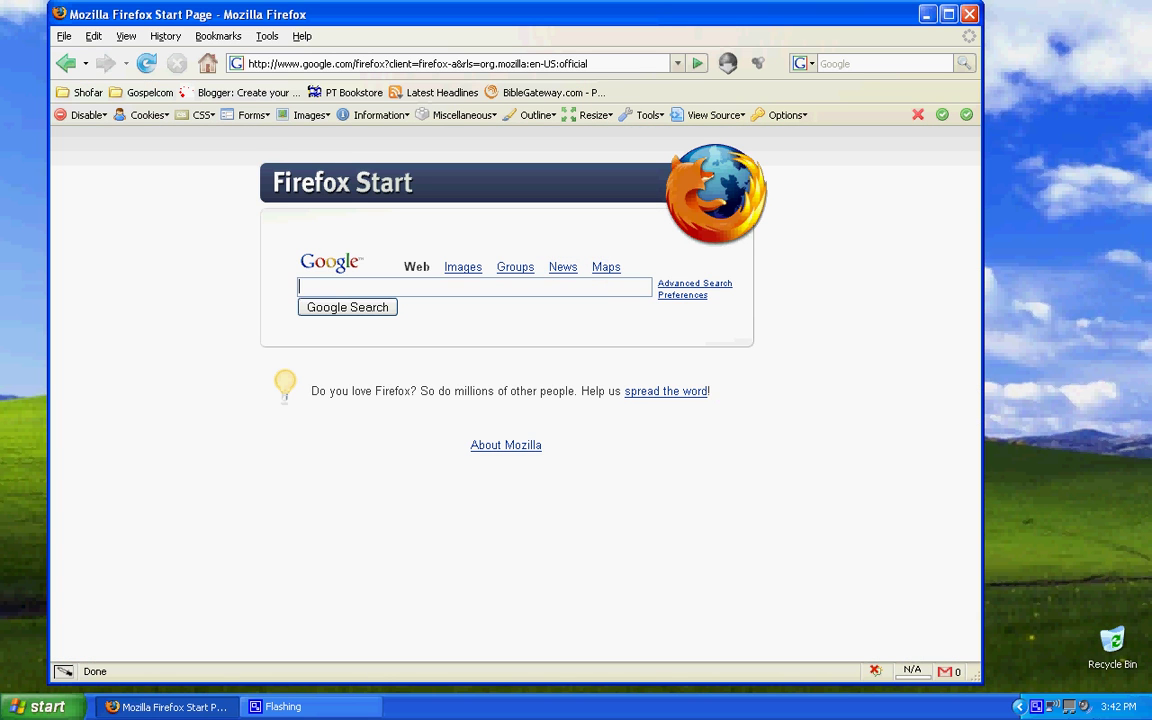
drag(400, 14, 398, 19)
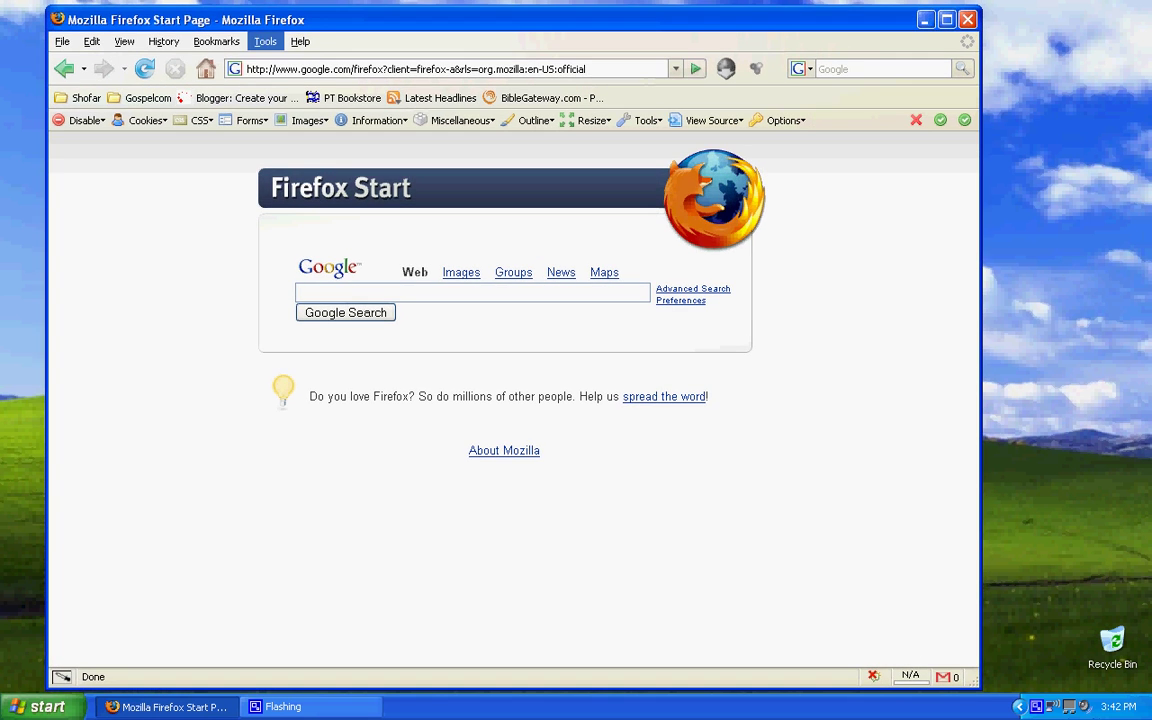
click(370, 69)
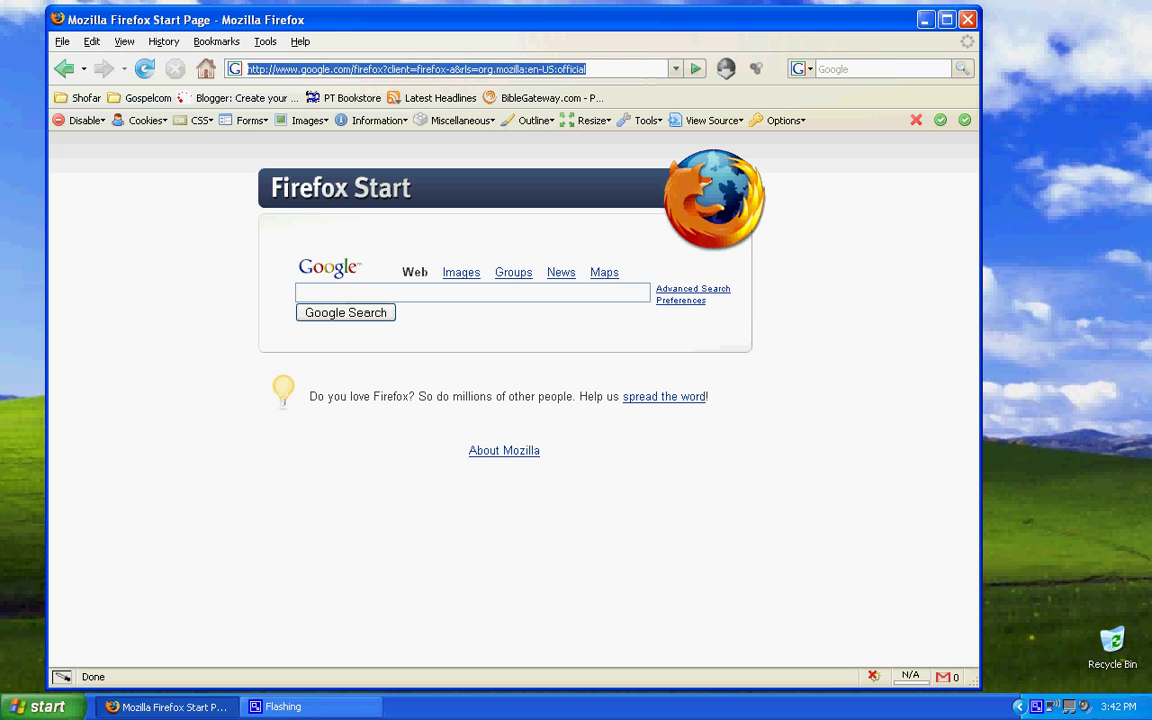
text(www)
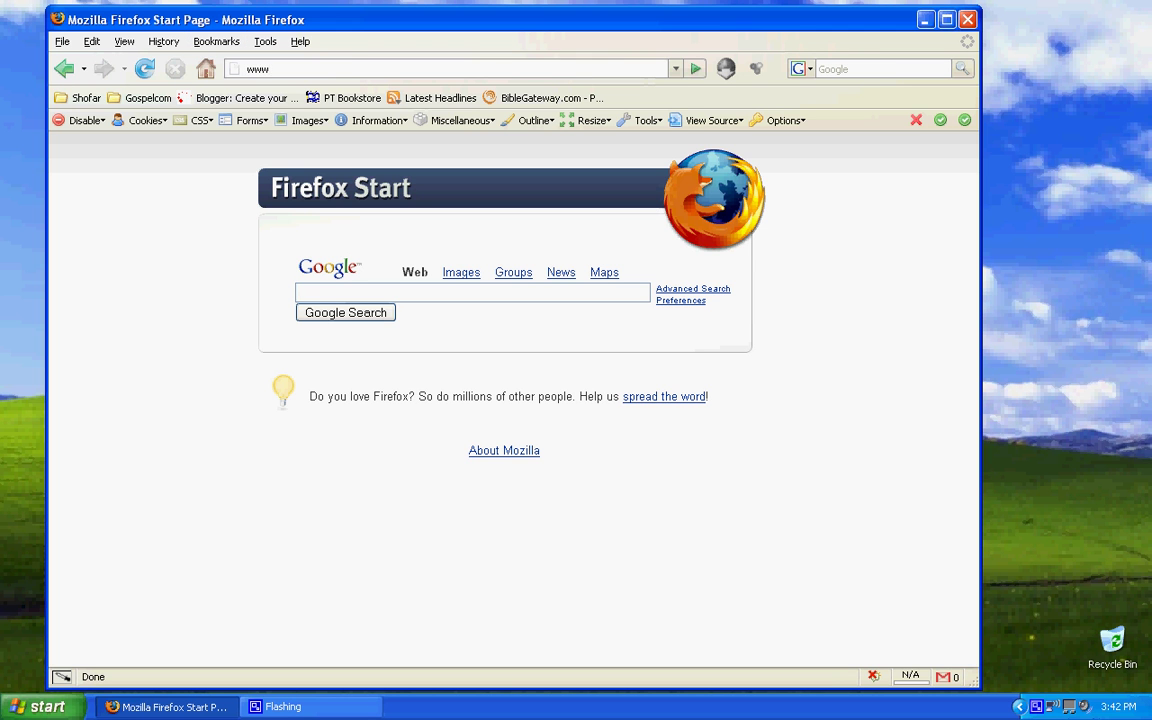
text(.devia)
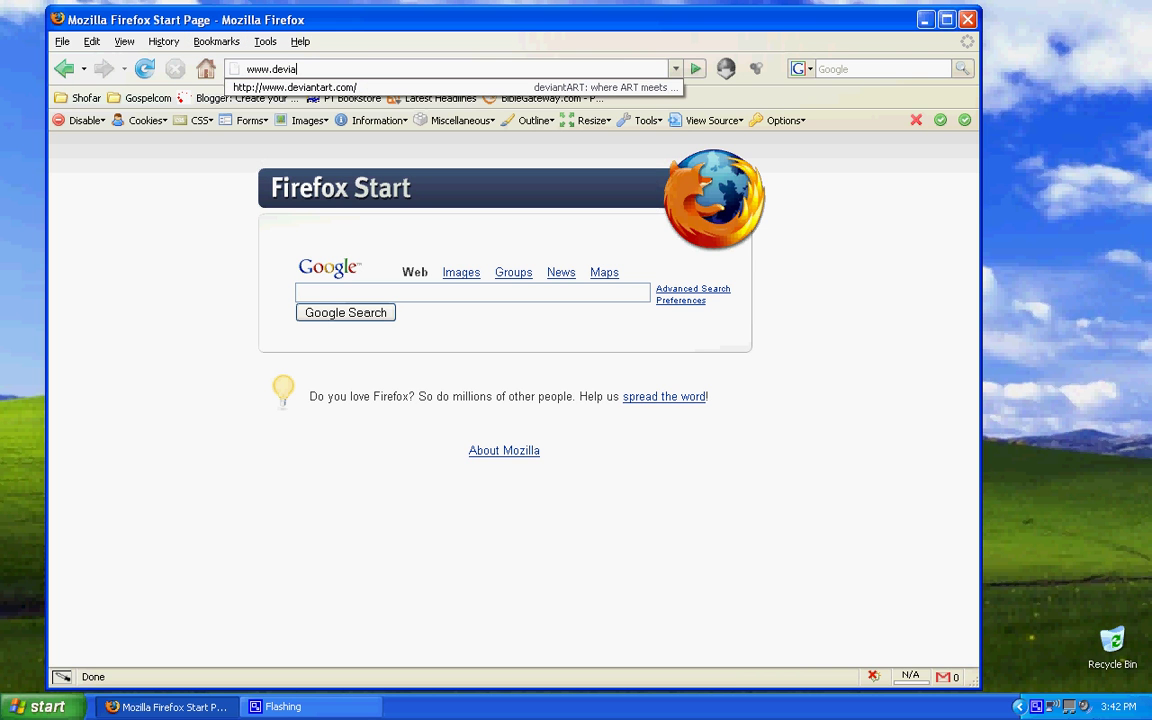
text(nt)
key(Down)
key(Return)
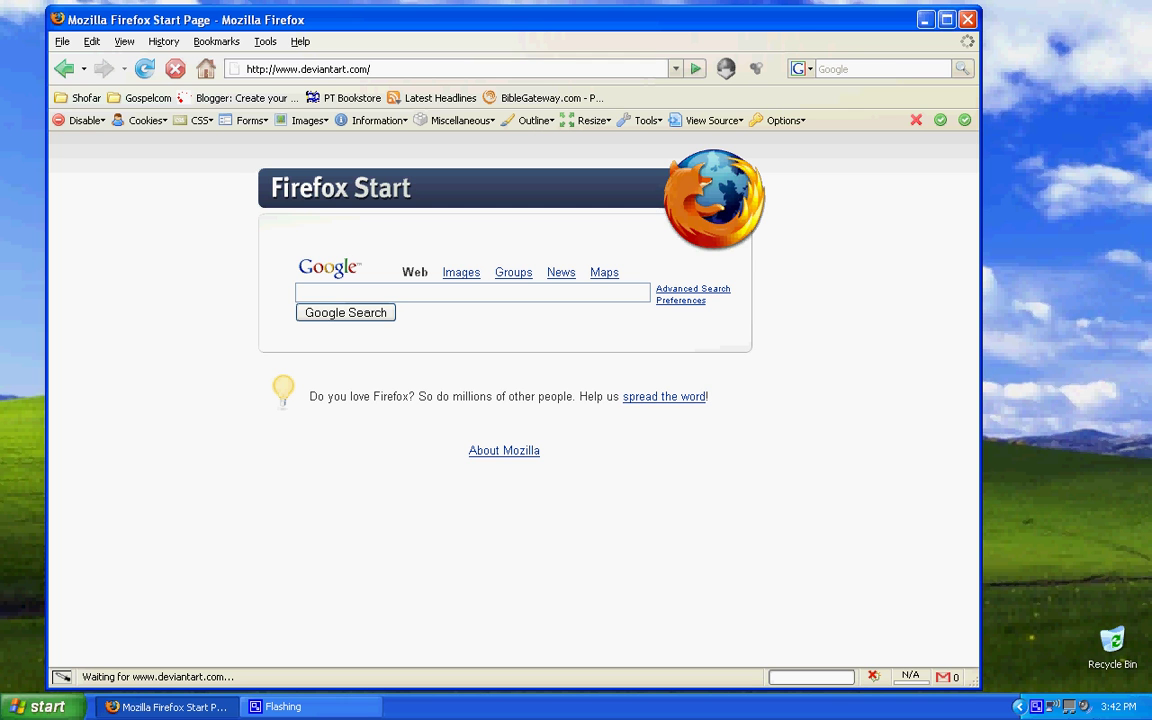
drag(515, 19, 520, 17)
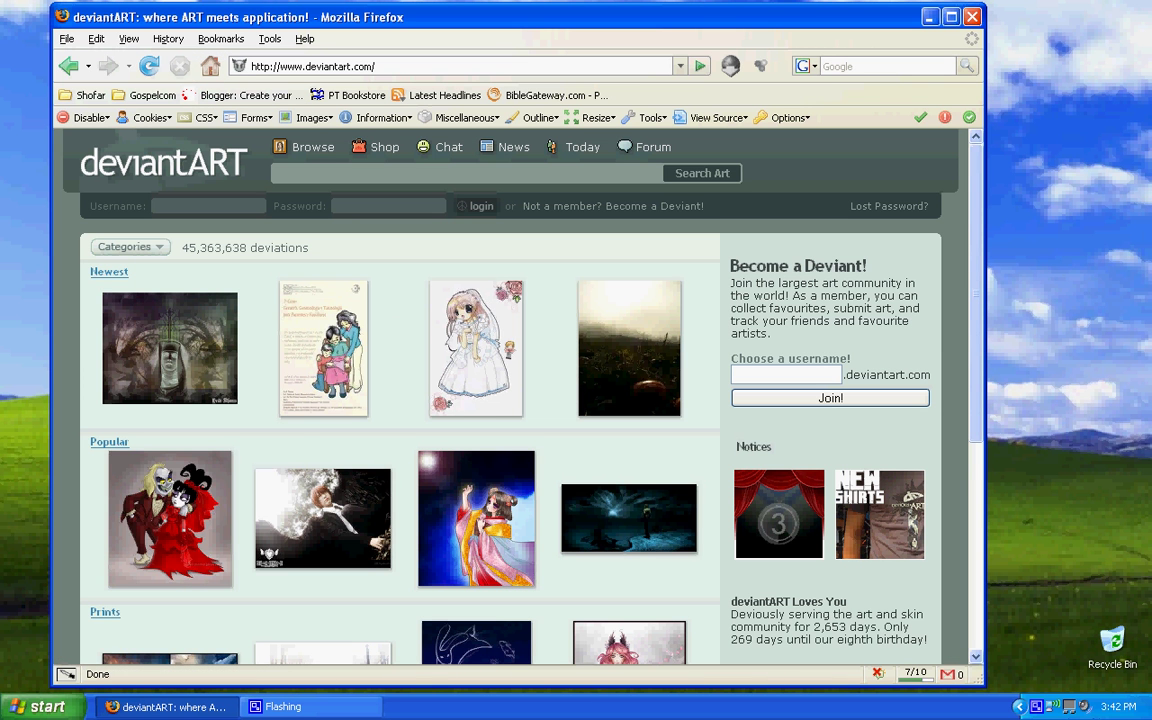
- Browse to the GIMP Brushes category within the Application Resources of the Resources section
click(128, 246)
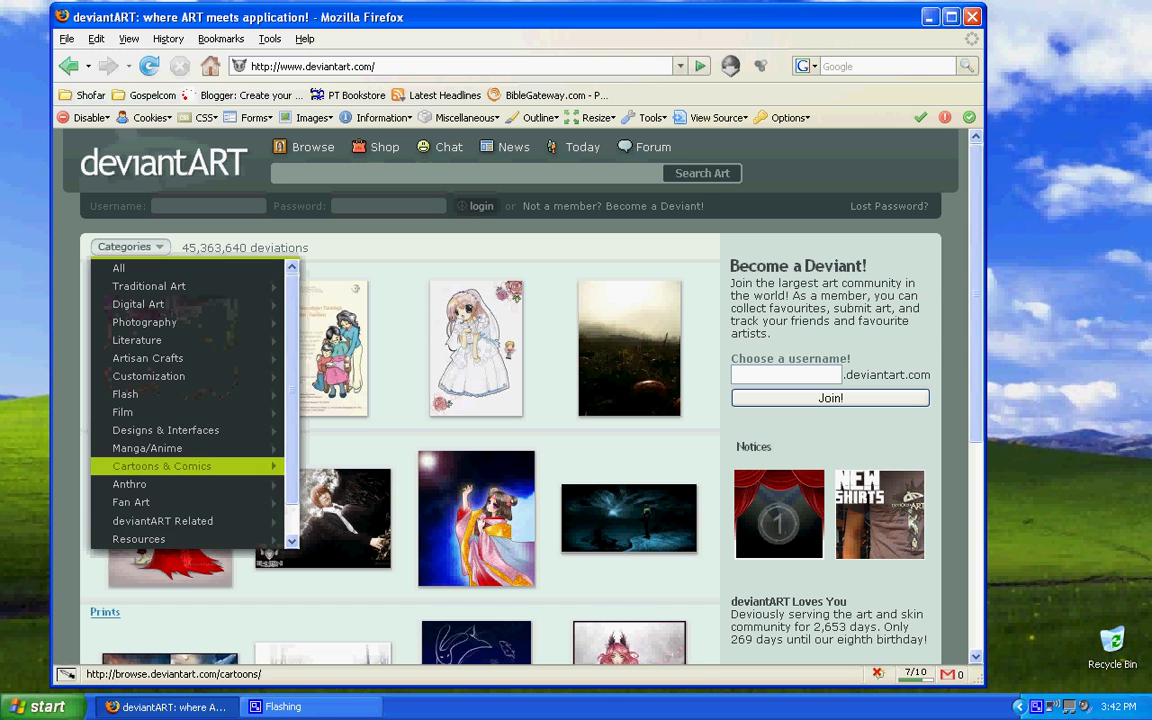
click(150, 539)
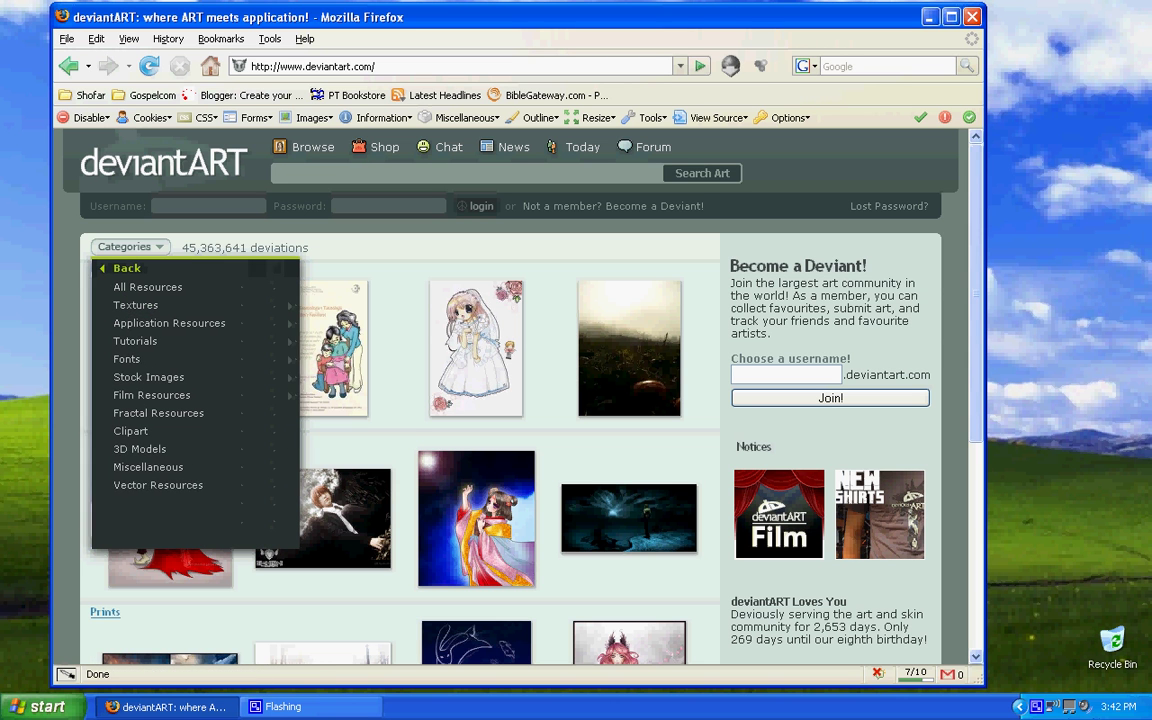
click(169, 323)
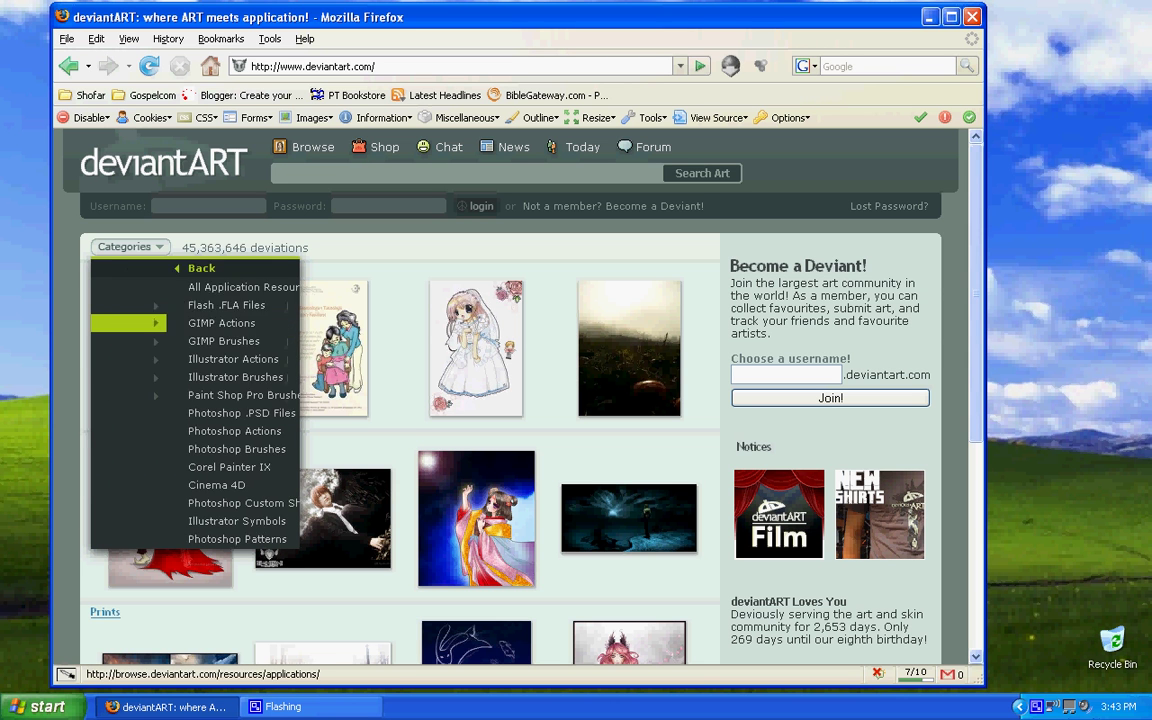
click(148, 341)
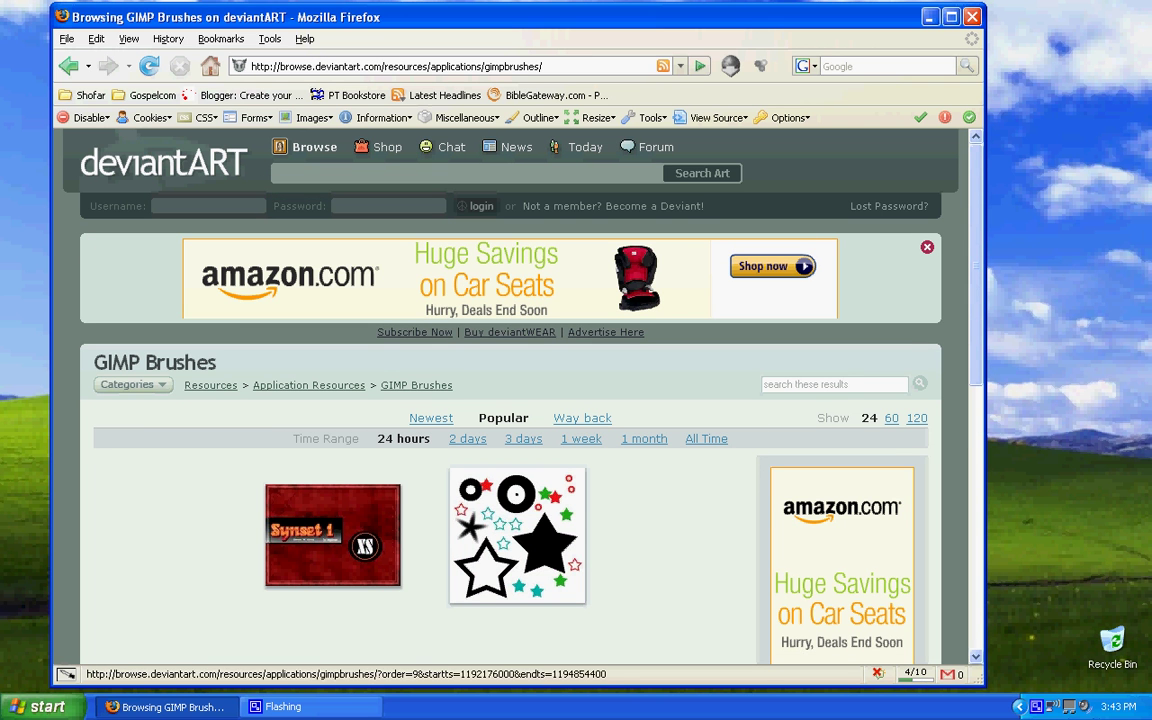
- Show the most popular GIMP brushes of all time and go to the second page of results
click(706, 438)
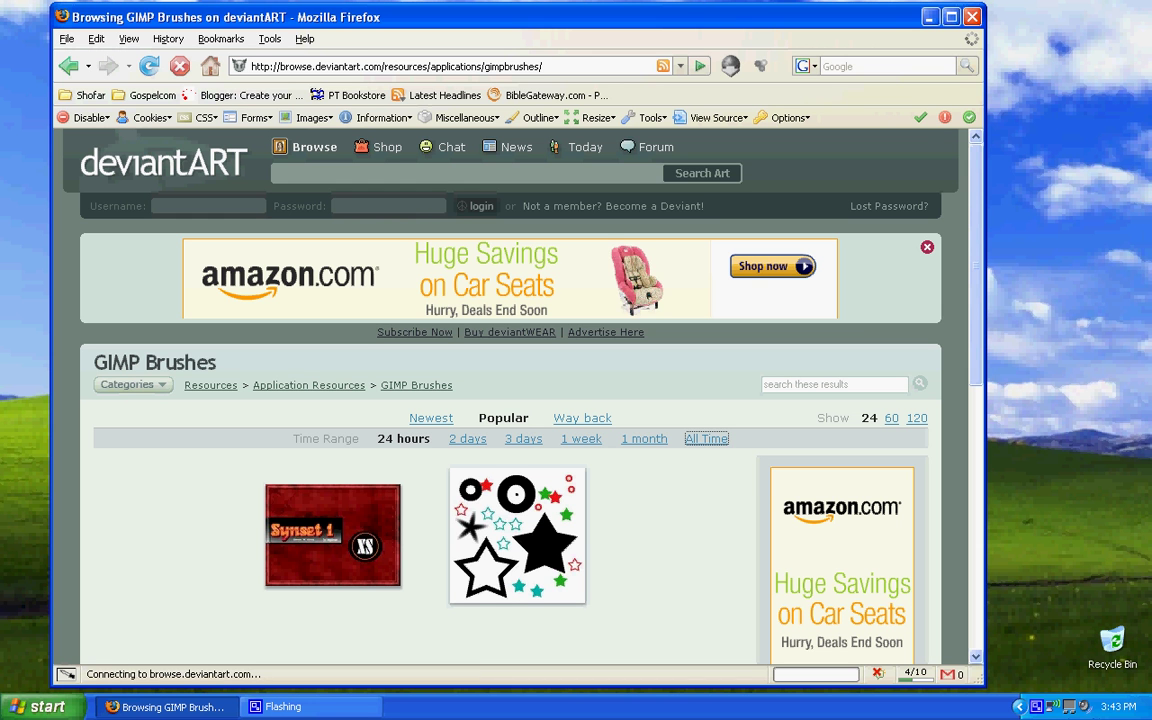
drag(568, 17, 620, 12)
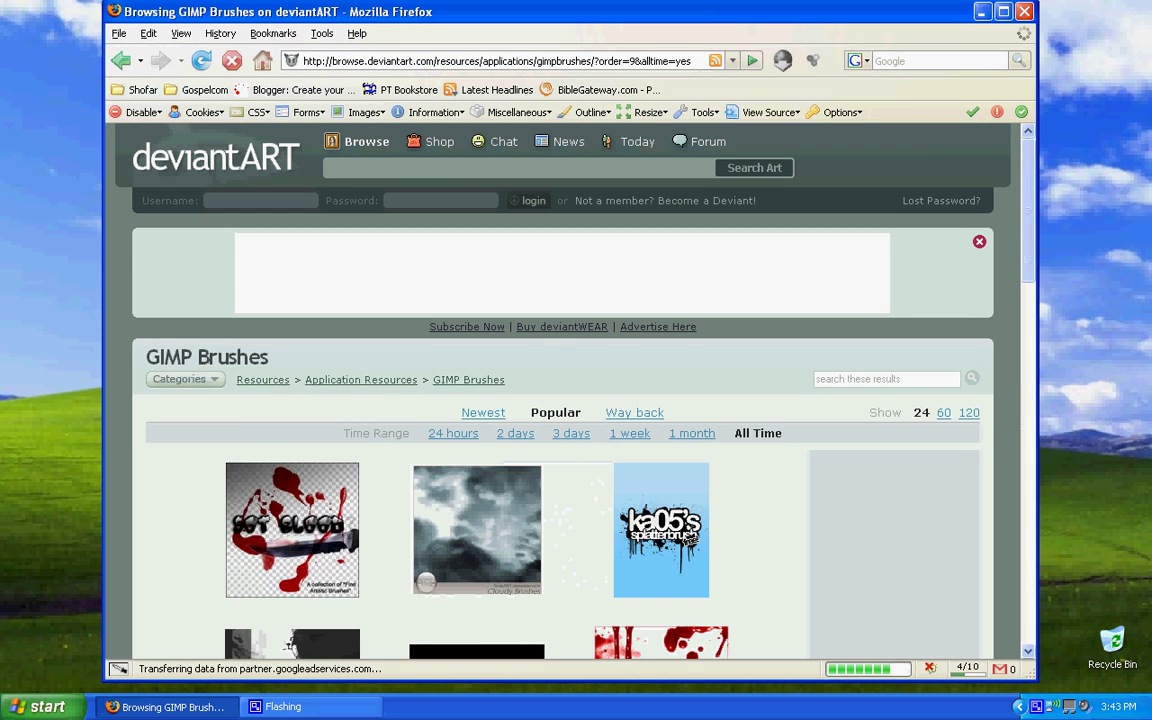
scroll(568, 390, down, 4)
scroll(560, 400, down, 16)
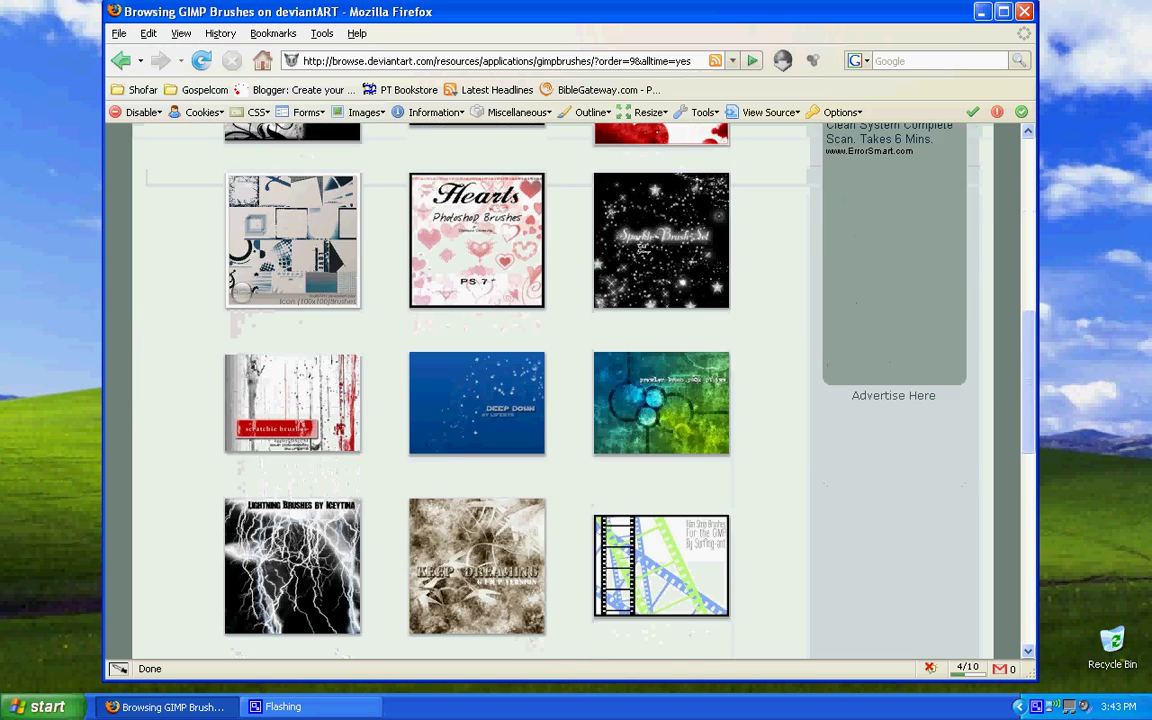
scroll(660, 450, down, 5)
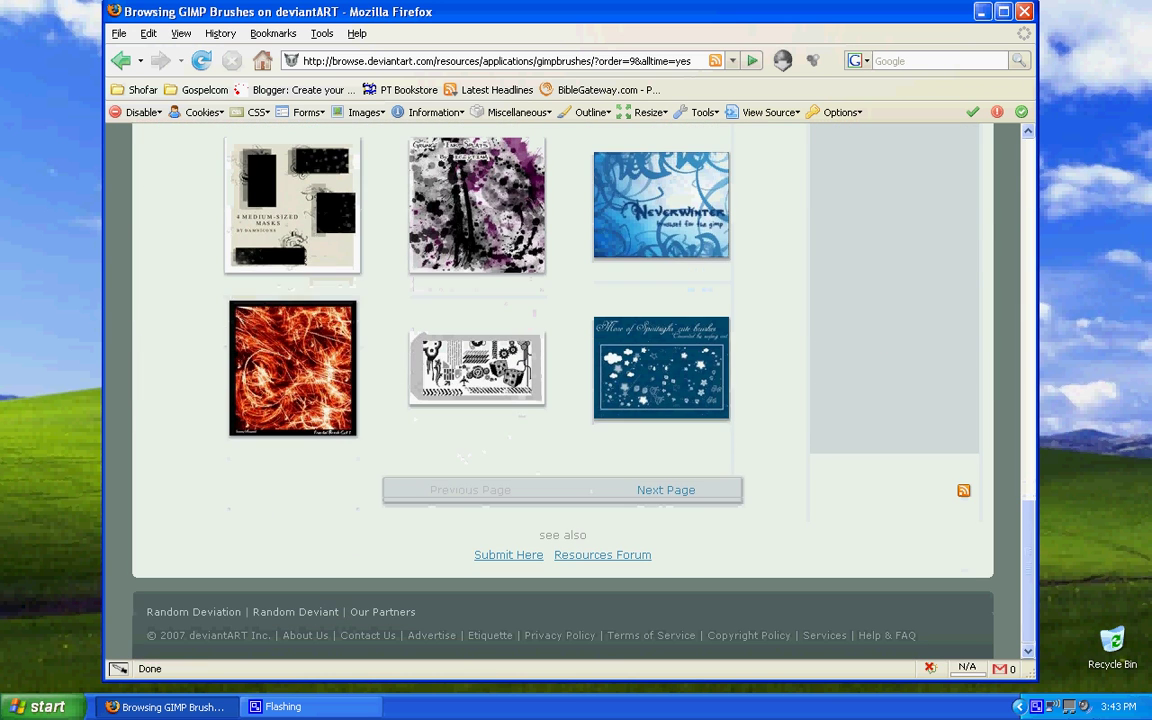
click(665, 490)
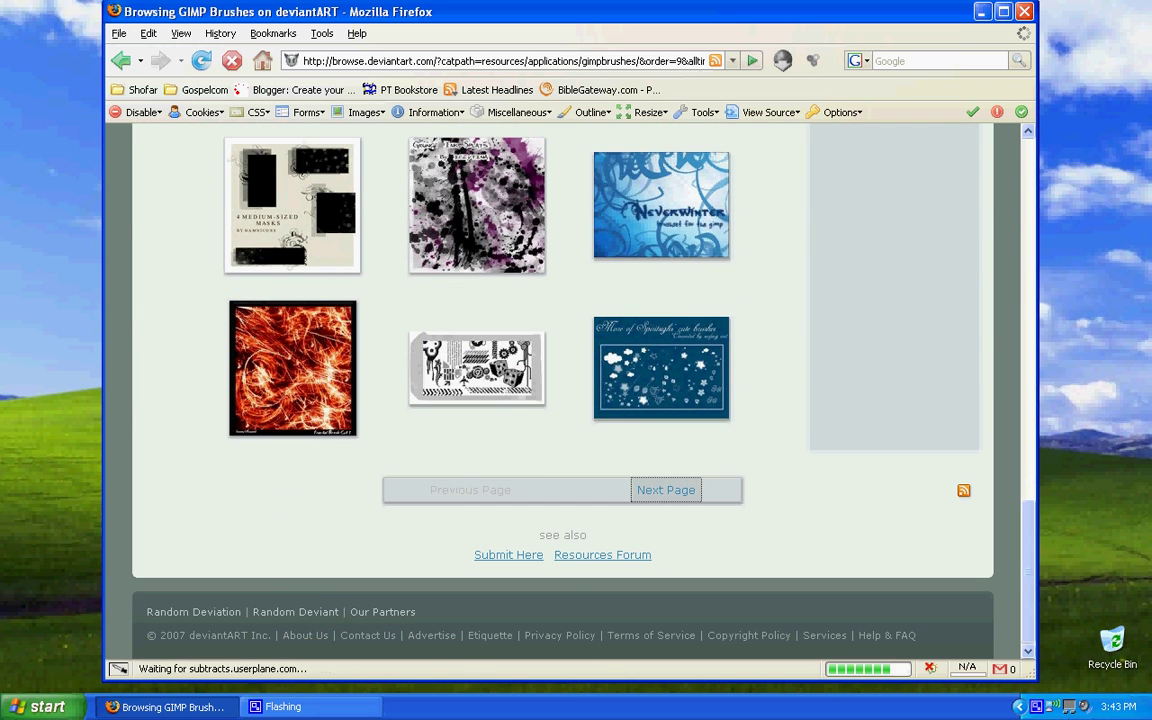
- Look through the second page of brush sets and open the Clouds brush set
scroll(665, 490, down, 5)
scroll(560, 400, down, 2)
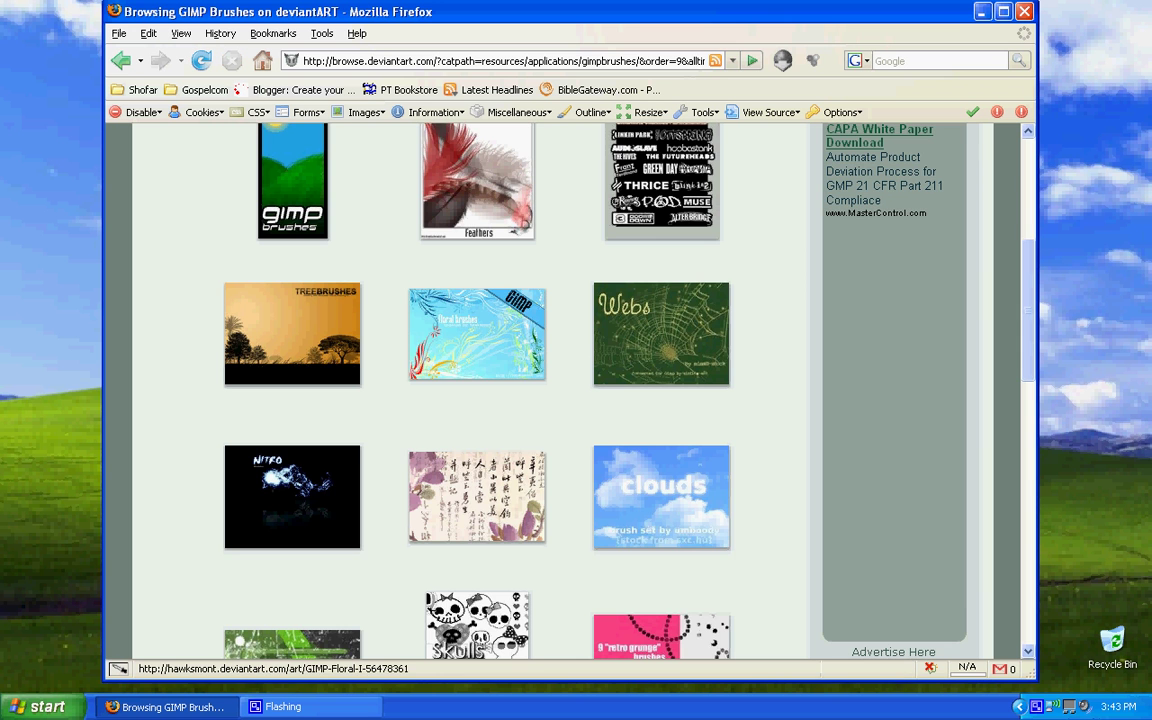
scroll(560, 400, down, 1)
scroll(660, 300, down, 6)
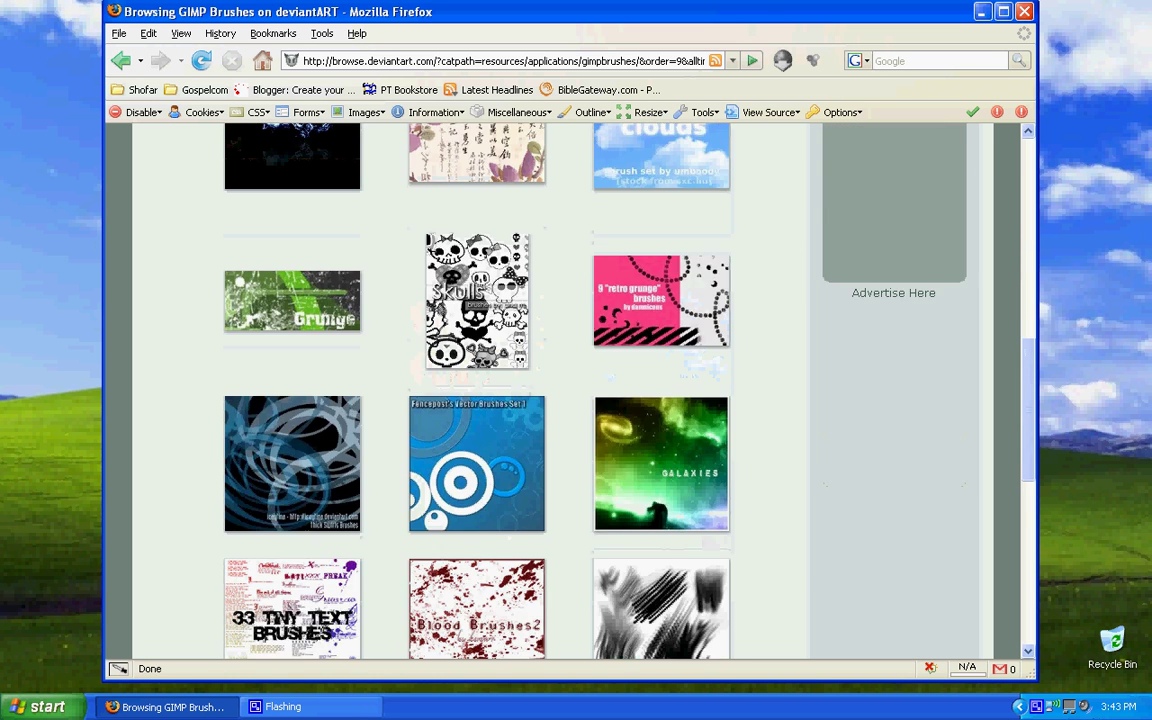
scroll(660, 300, up, 3)
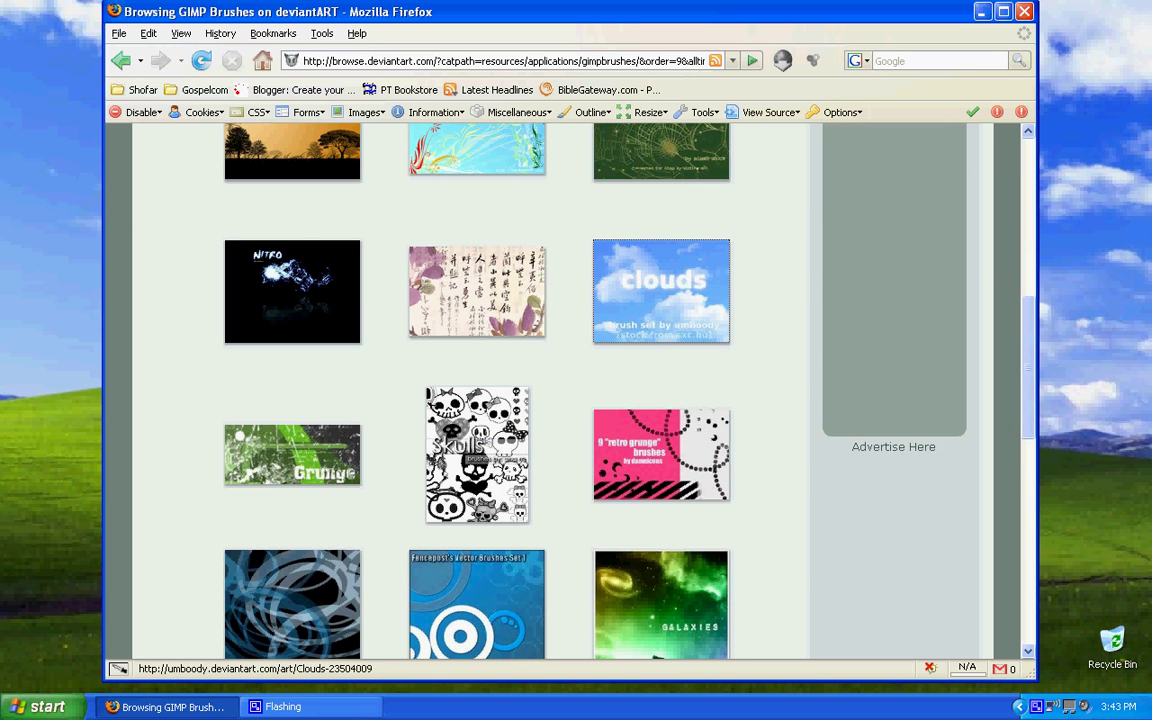
click(661, 291)
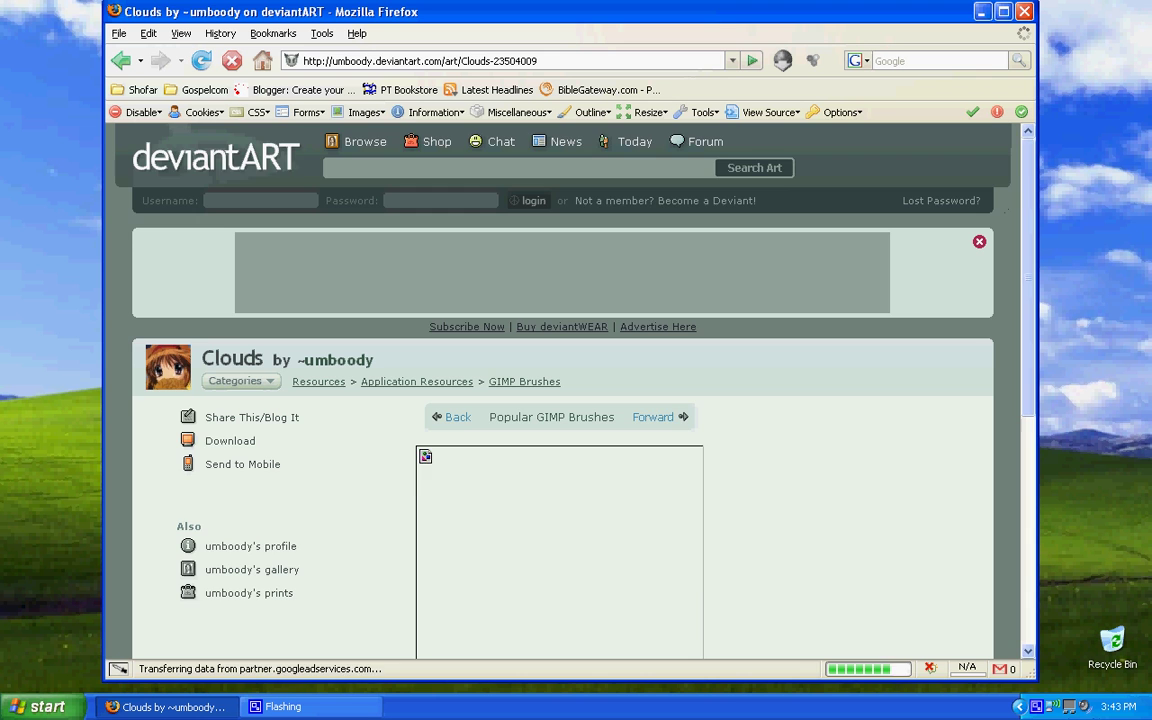
- Download the Clouds brush set to the desktop and minimize the browser
scroll(560, 390, down, 2)
click(230, 338)
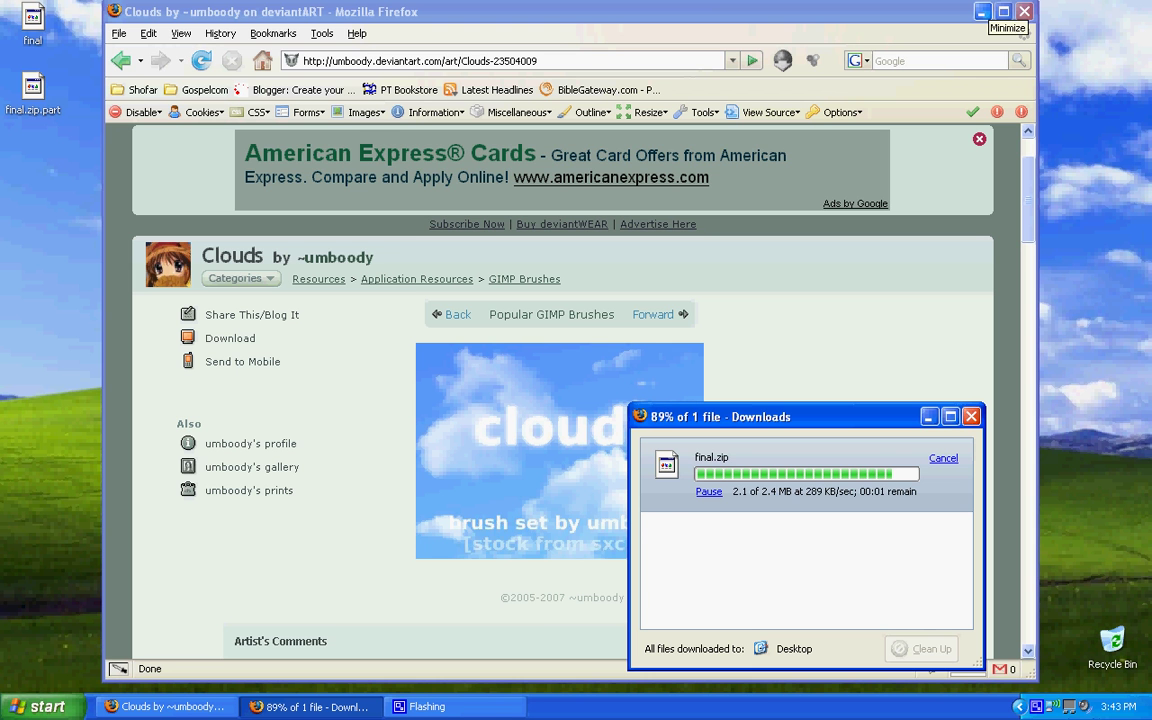
click(982, 12)
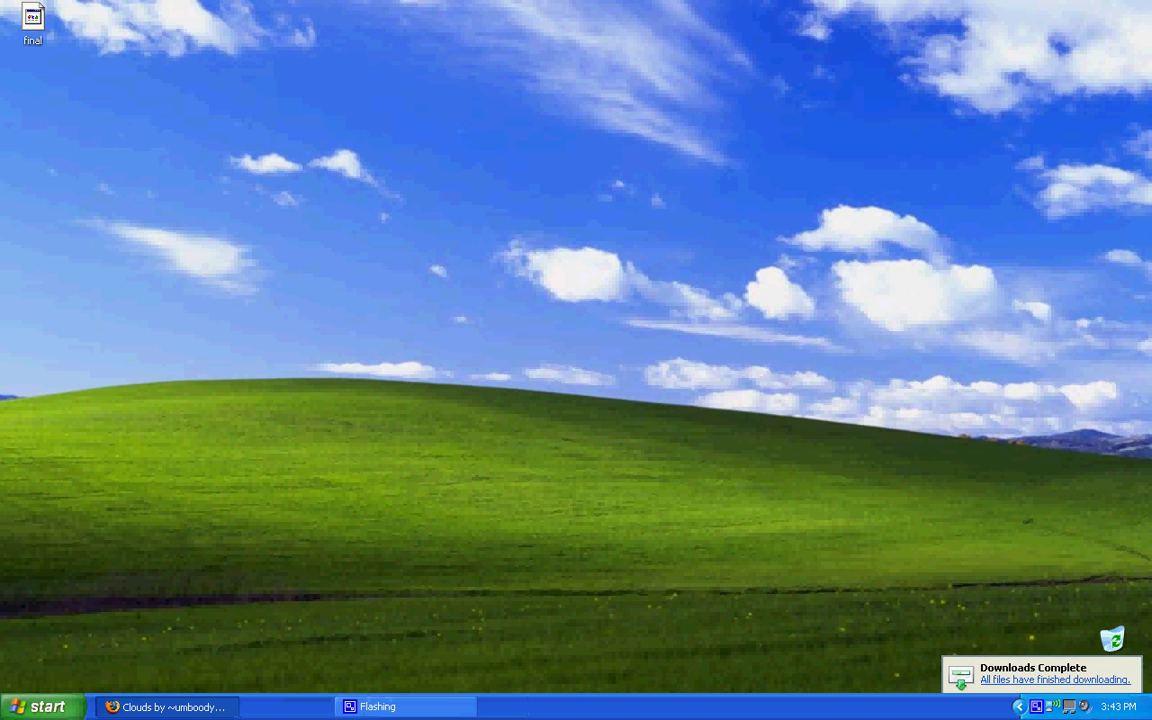
- Open the downloaded final.zip archive from the desktop and inspect the cloud .gbr brush files in it
double_click(33, 18)
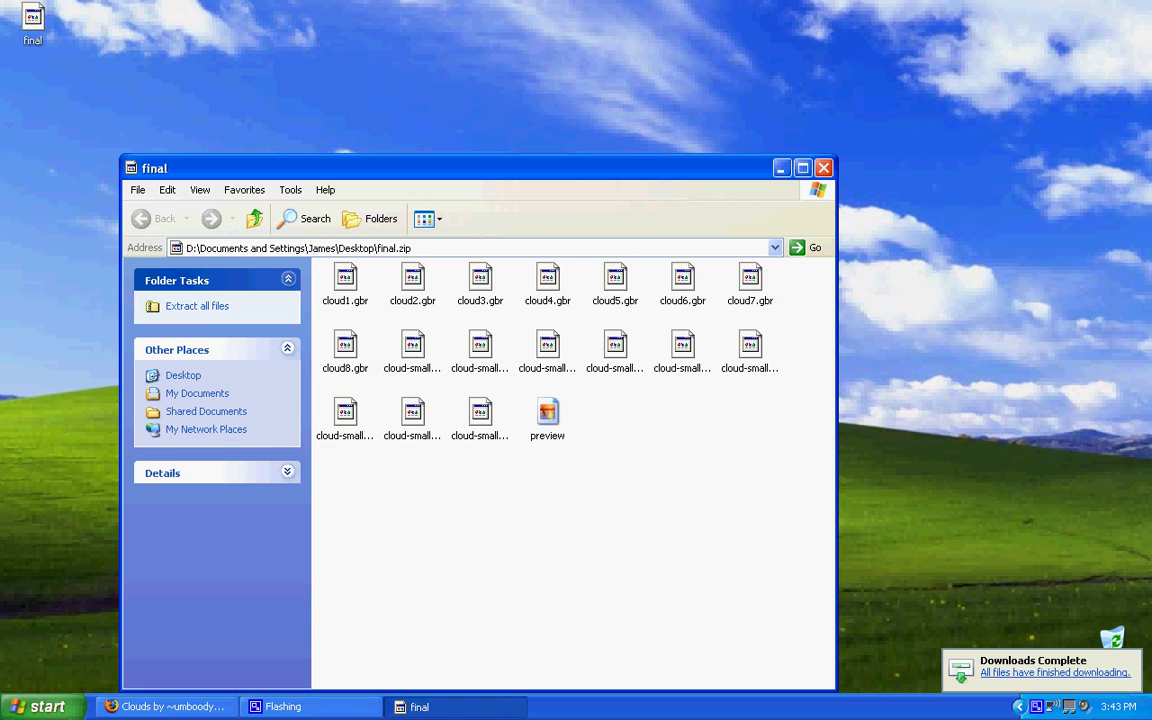
drag(440, 168, 561, 42)
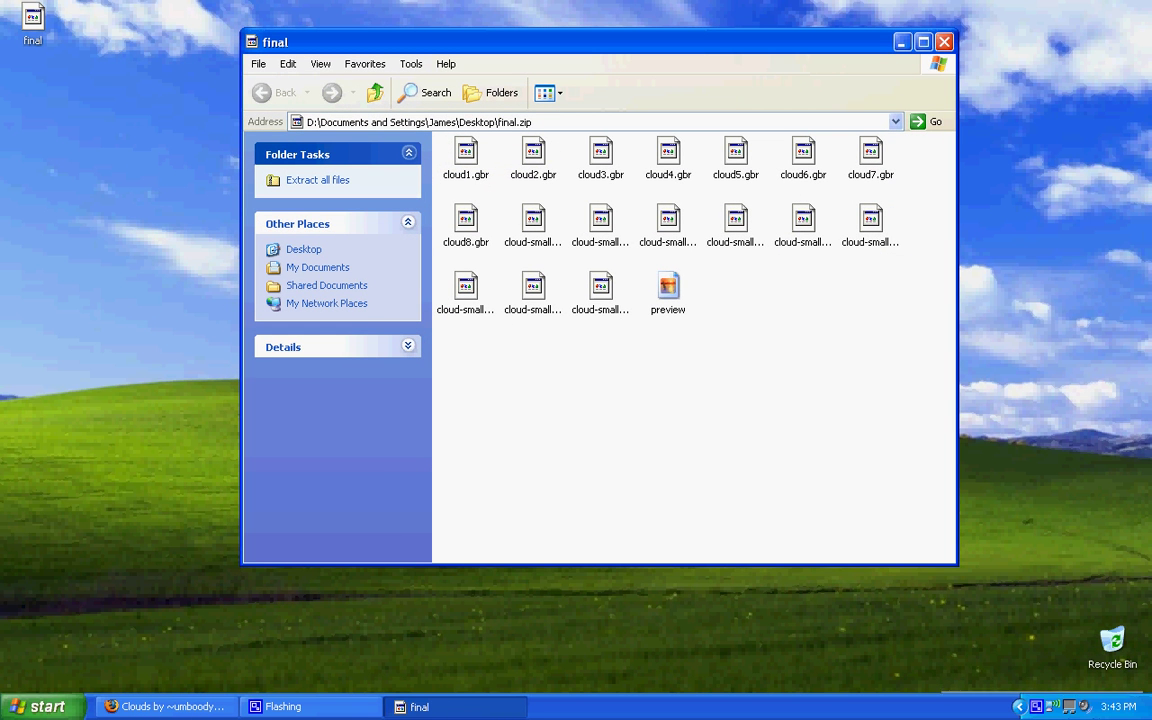
click(600, 220)
click(803, 220)
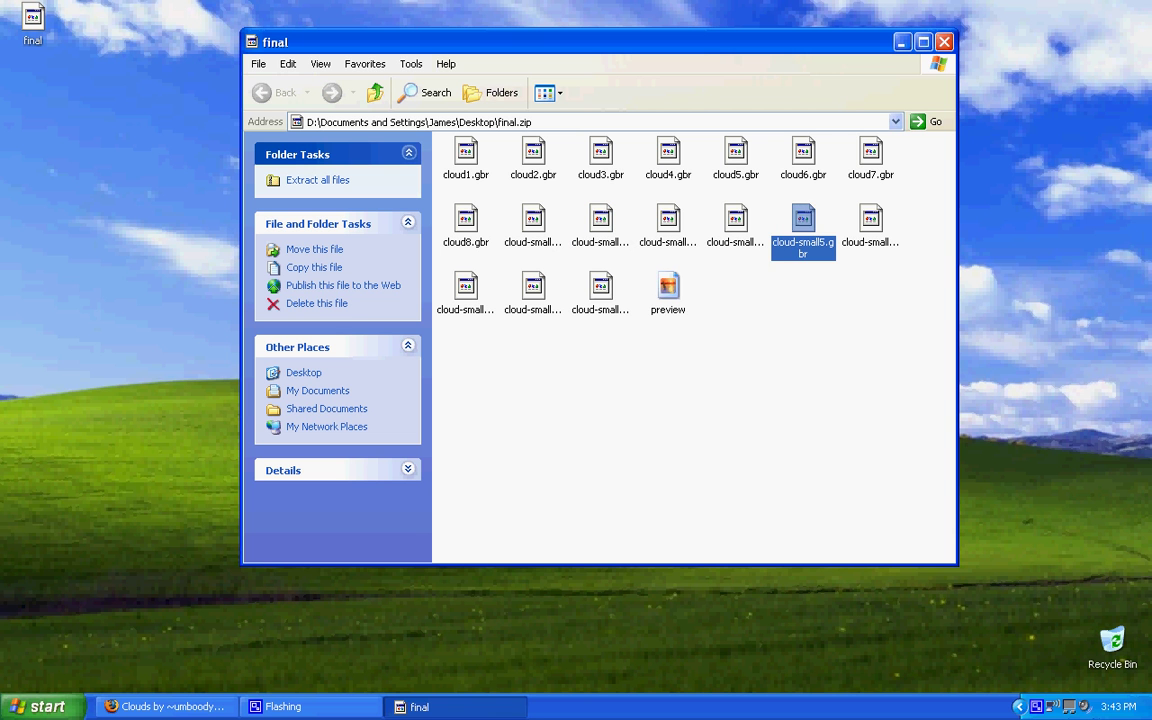
- View the archive's preview image and close the picture viewer
click(668, 288)
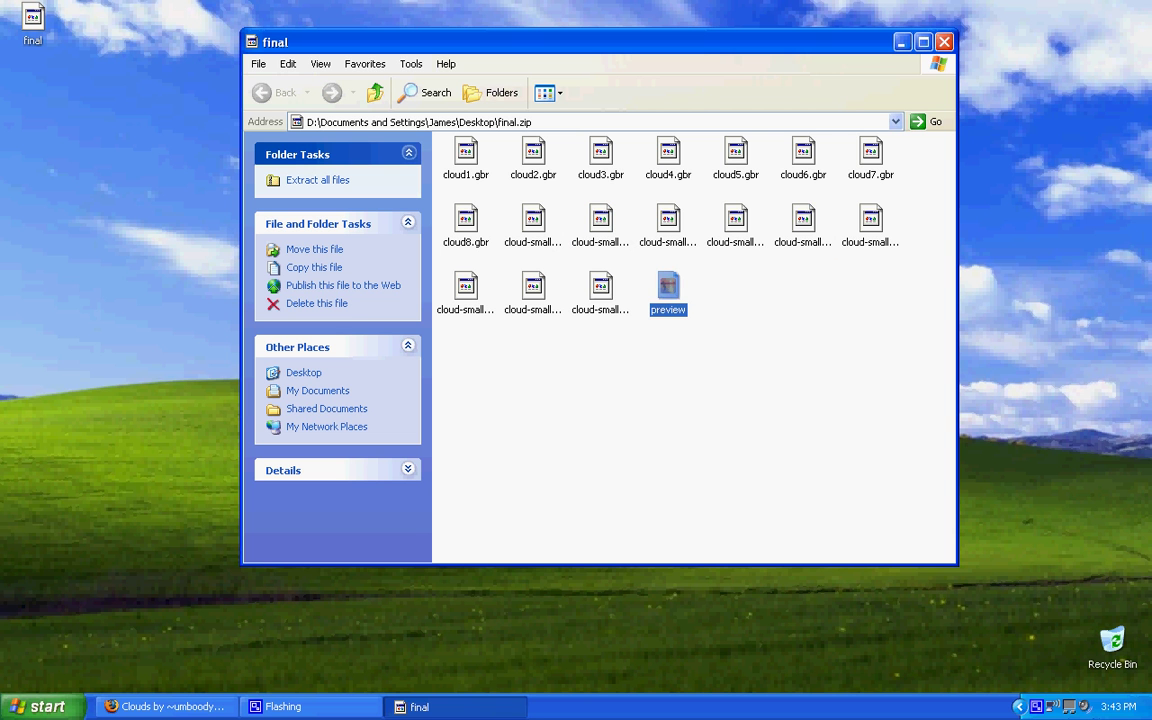
key(Return)
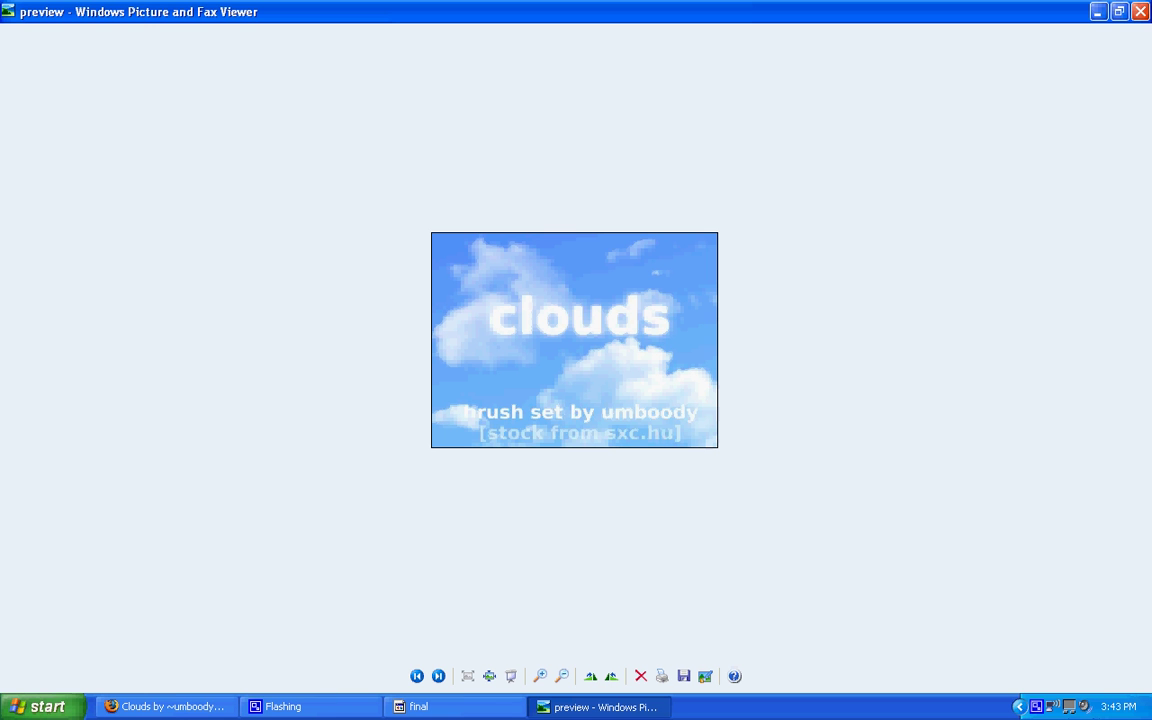
key(alt+F4)
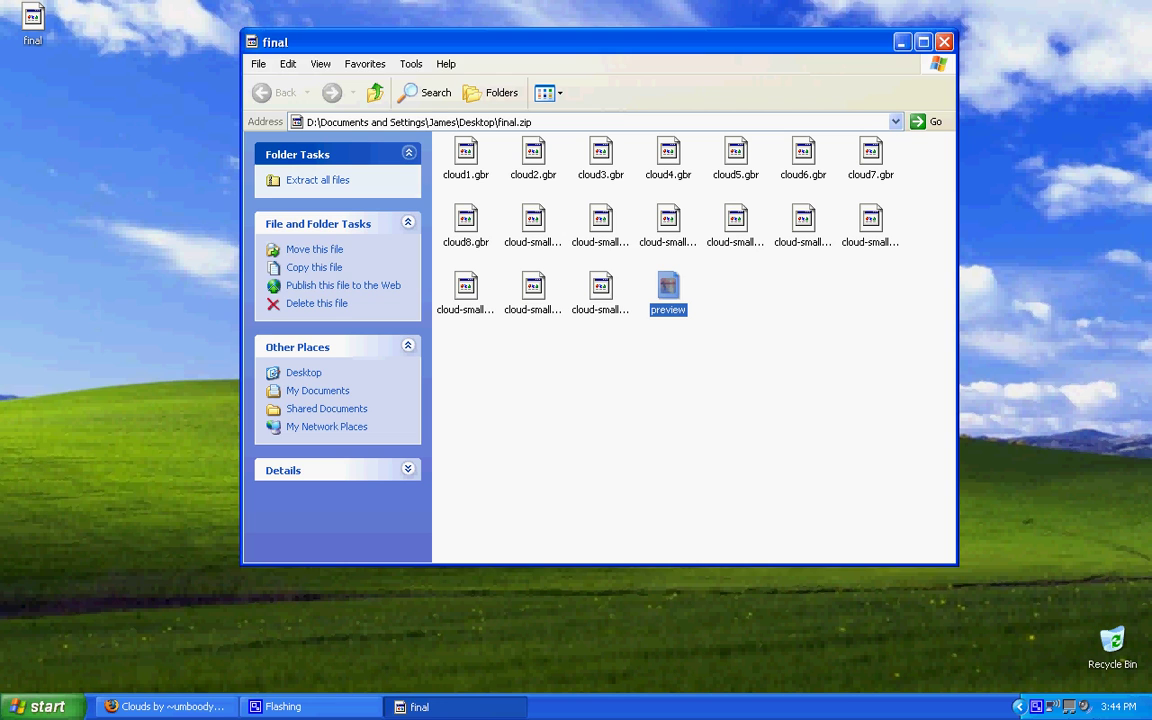
- Launch GIMPshop from the installed programs
click(42, 706)
mouse_move(74, 641)
mouse_move(186, 648)
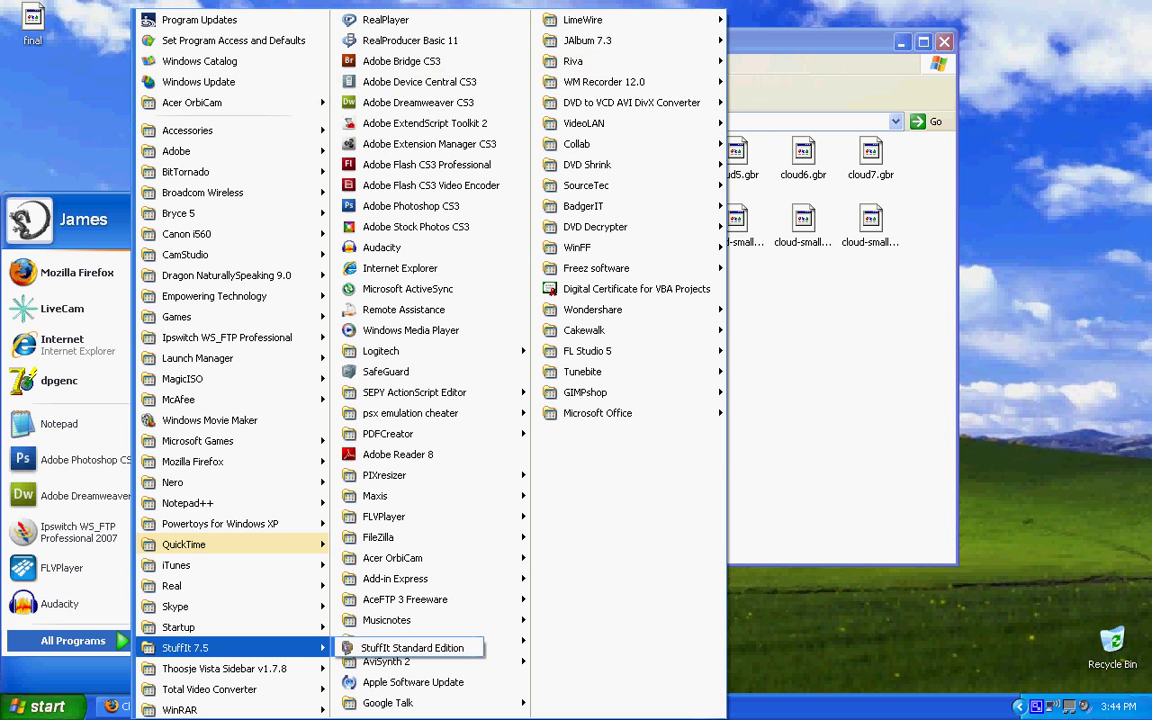
mouse_move(585, 392)
click(790, 393)
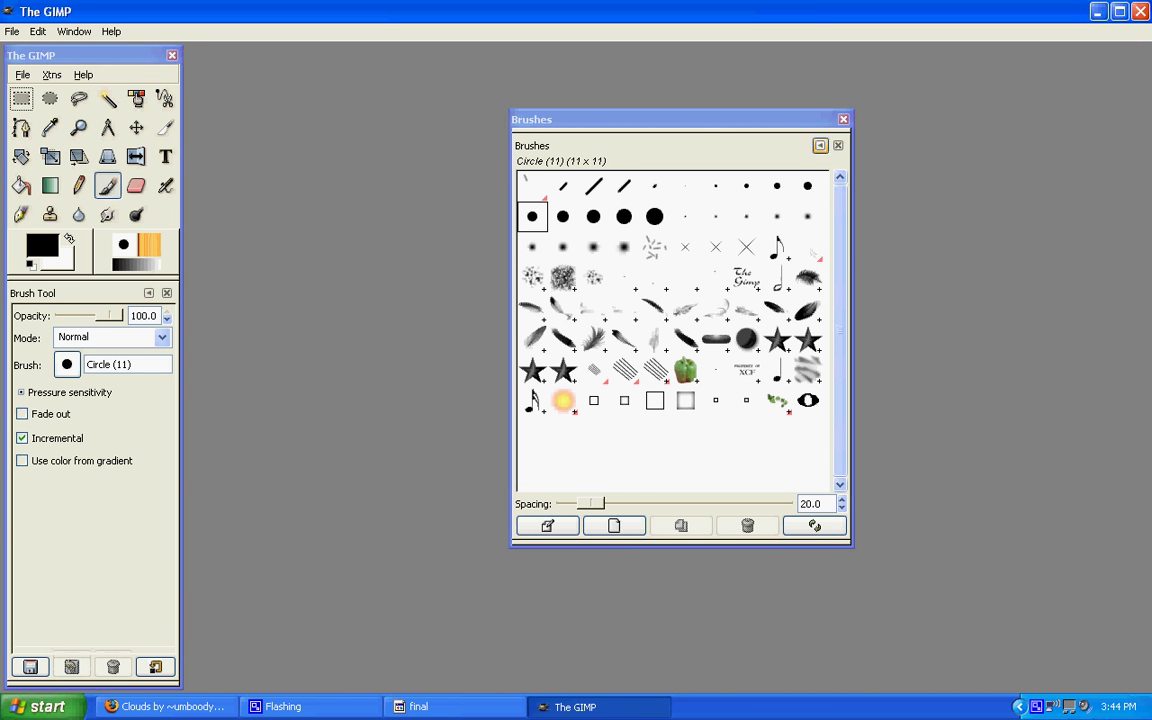
- Close the Brushes dialog and open it again from GIMP's list of dockable windows
drag(722, 119, 635, 105)
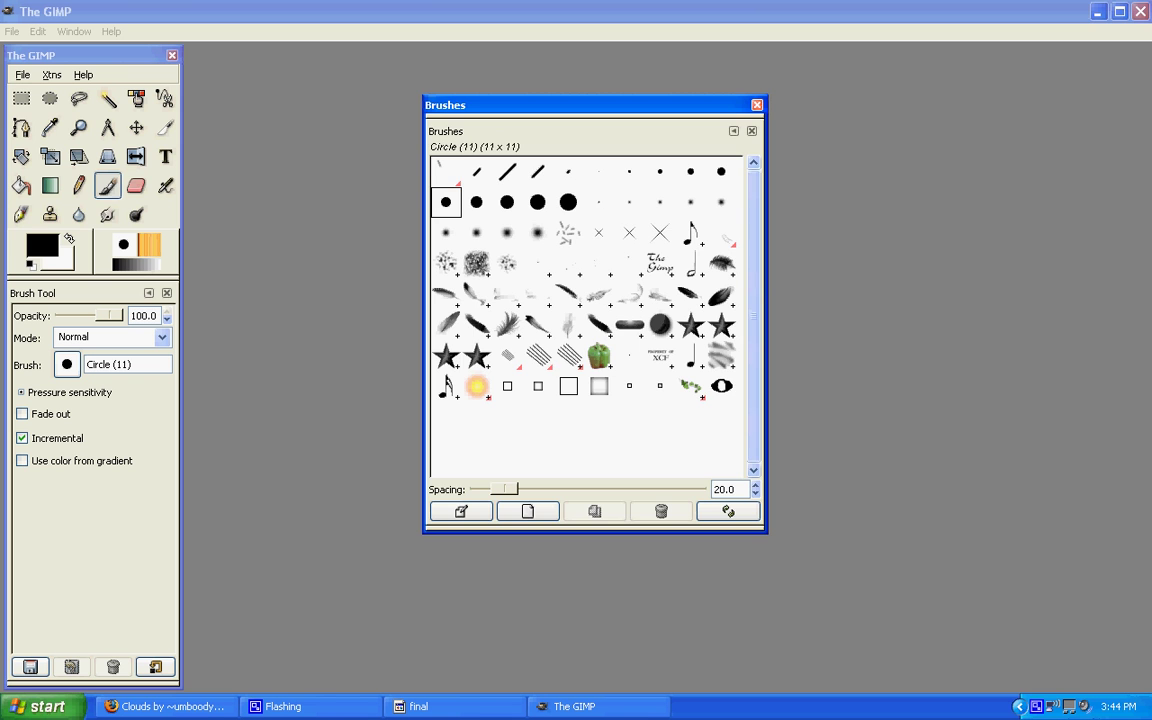
click(757, 105)
key(alt+f)
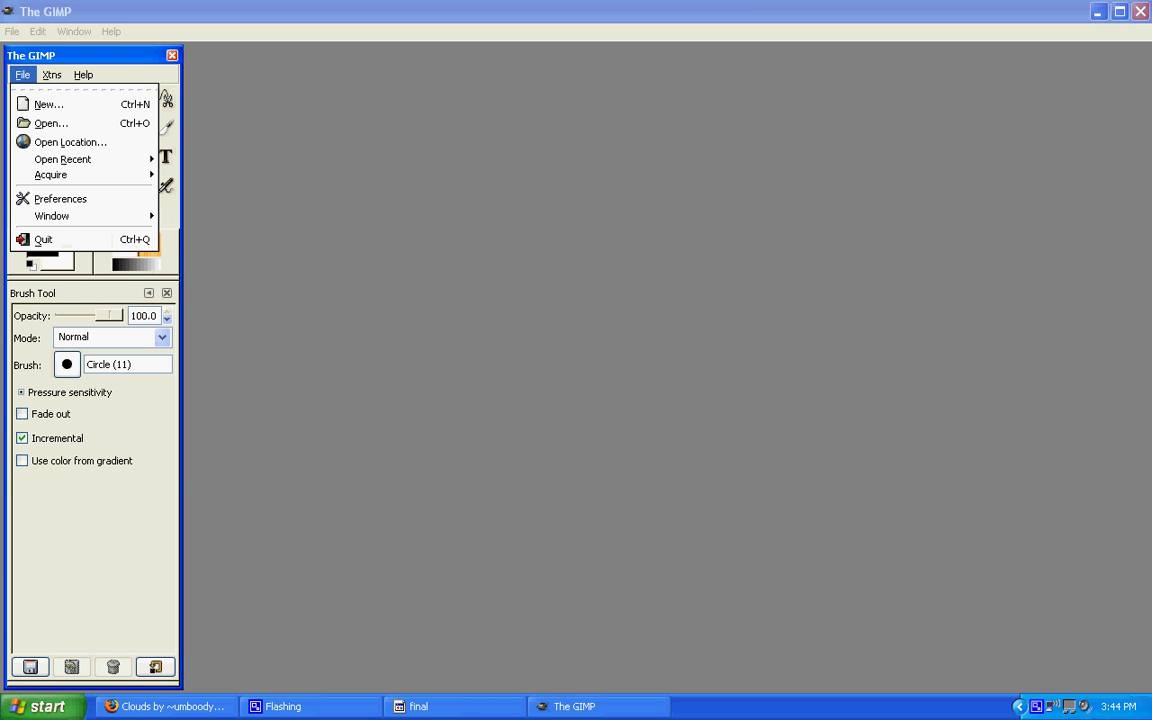
mouse_move(72, 216)
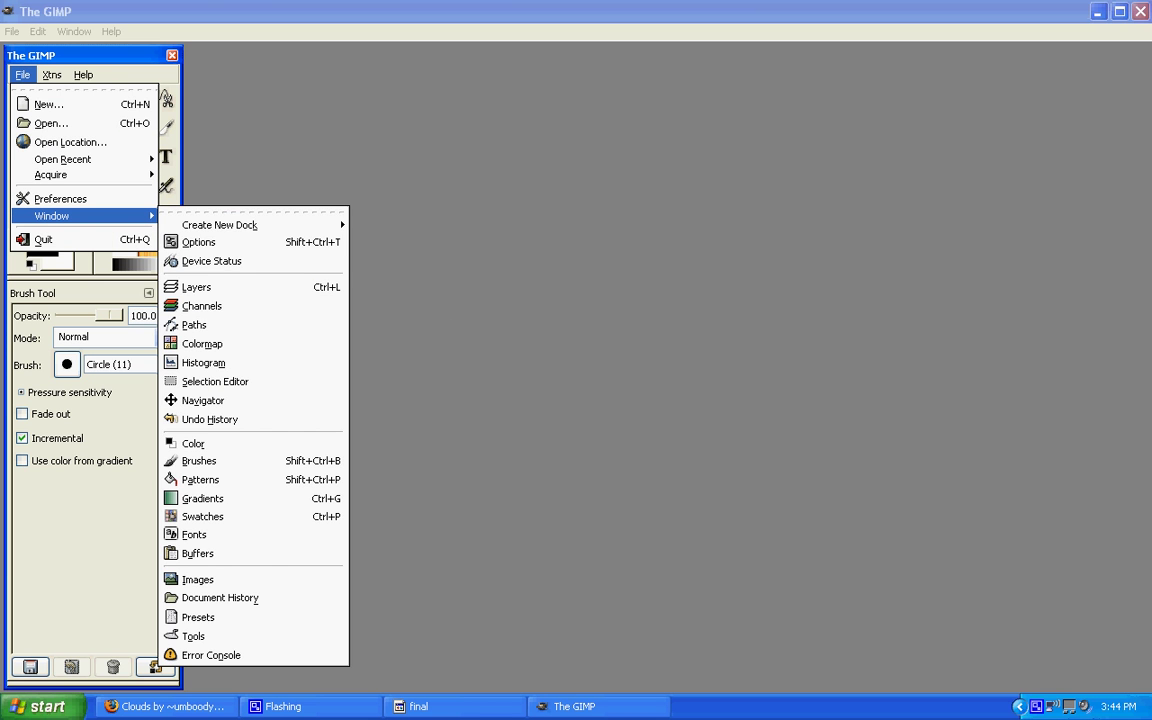
key(Right)
key(Down)
key(Down)
key(Down)
key(Down)
key(Down)
key(Down)
key(Down)
key(Down)
key(Down)
key(Down)
key(Down)
key(Down)
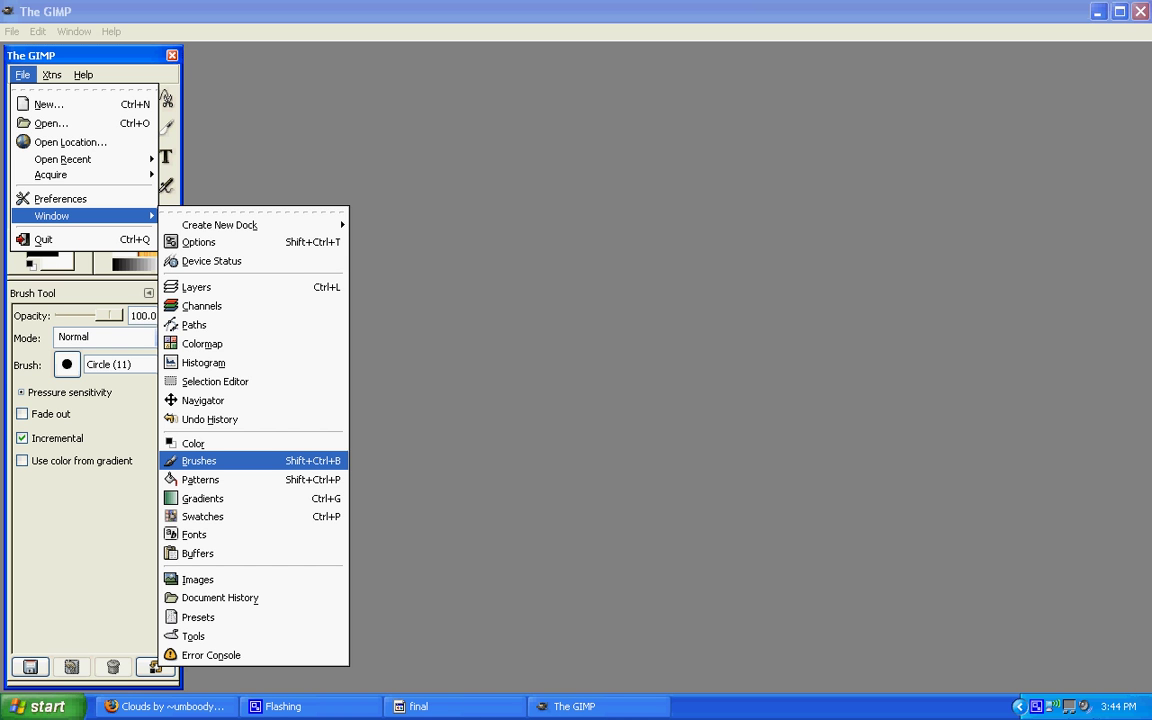
key(Return)
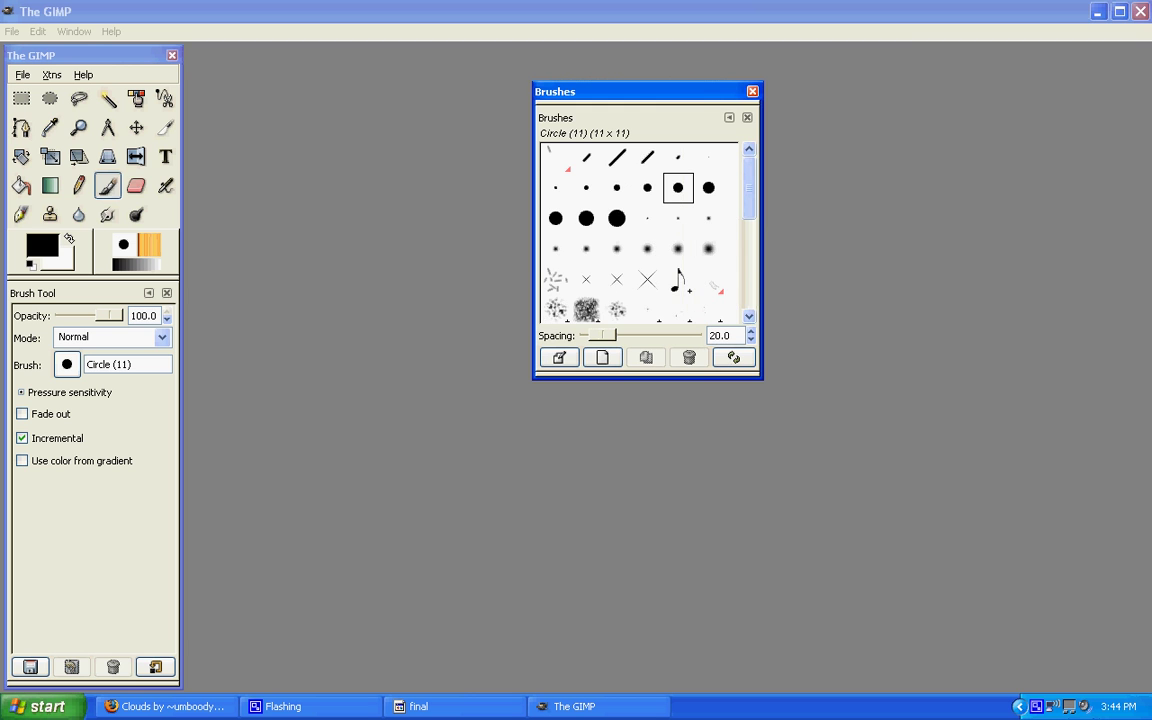
- Enlarge the Brushes dialog so the whole brush collection fits in it
mouse_move(762, 379)
mouse_down()
mouse_move(844, 437)
mouse_move(927, 573)
mouse_up()
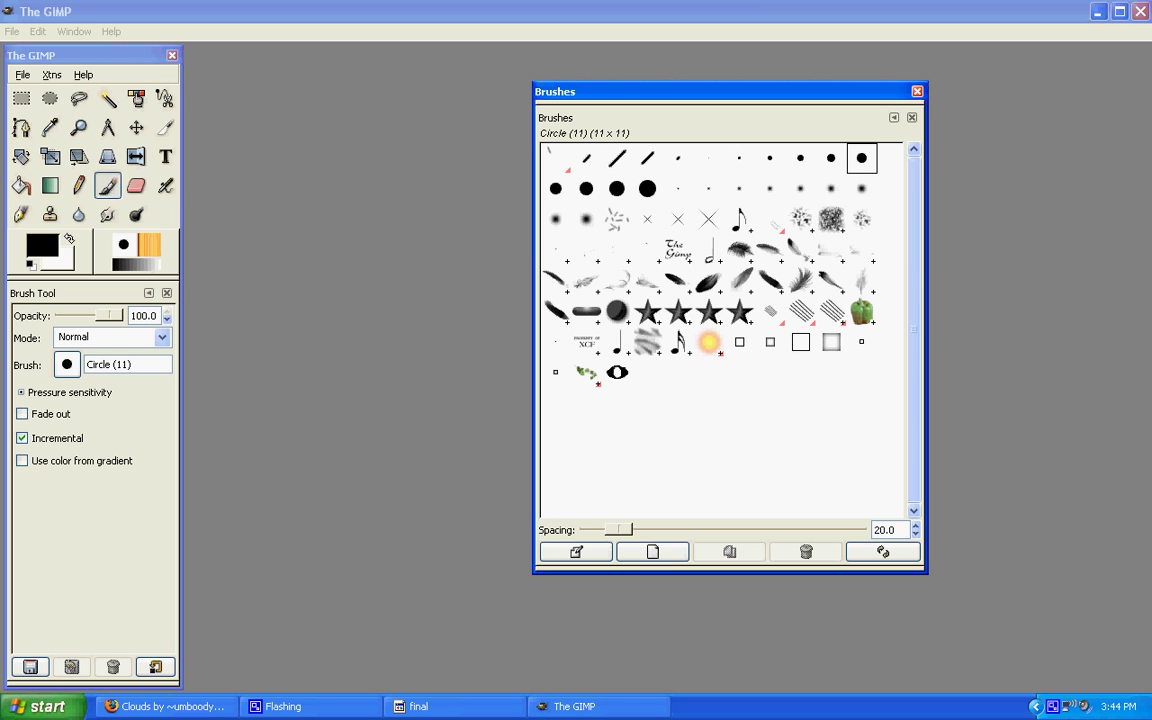
click(360, 250)
- Look up the brush folder paths in GIMP's preferences and leave them without changing anything
click(22, 75)
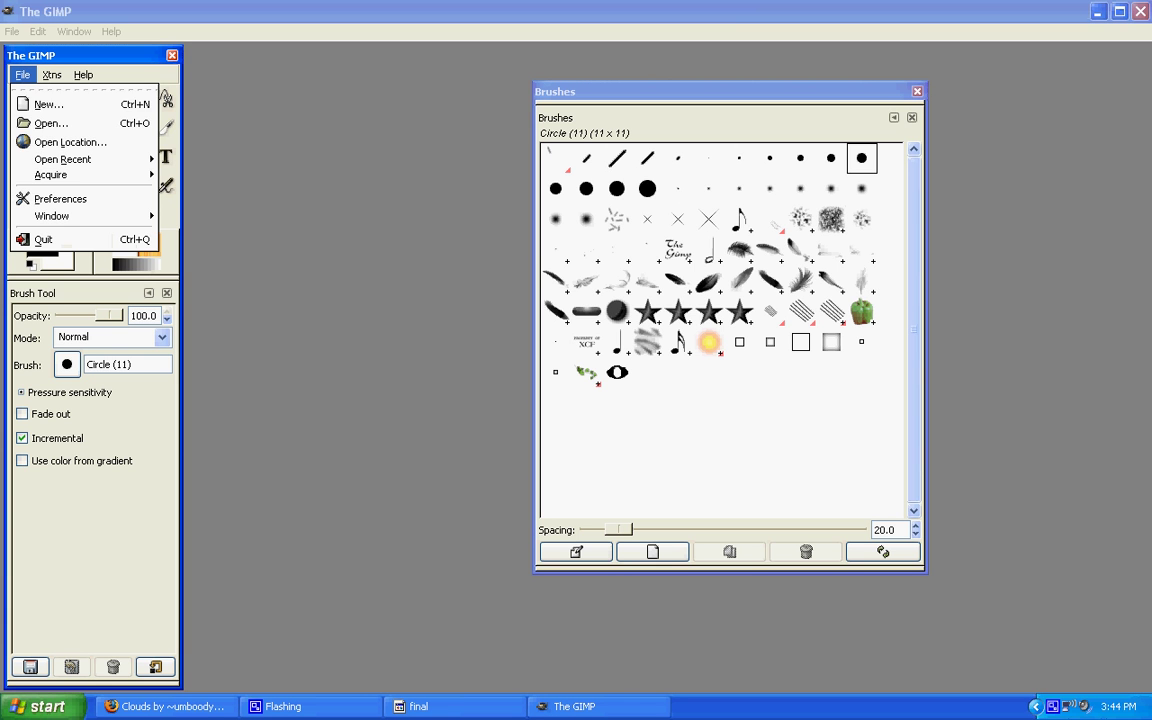
key(Down)
key(Up)
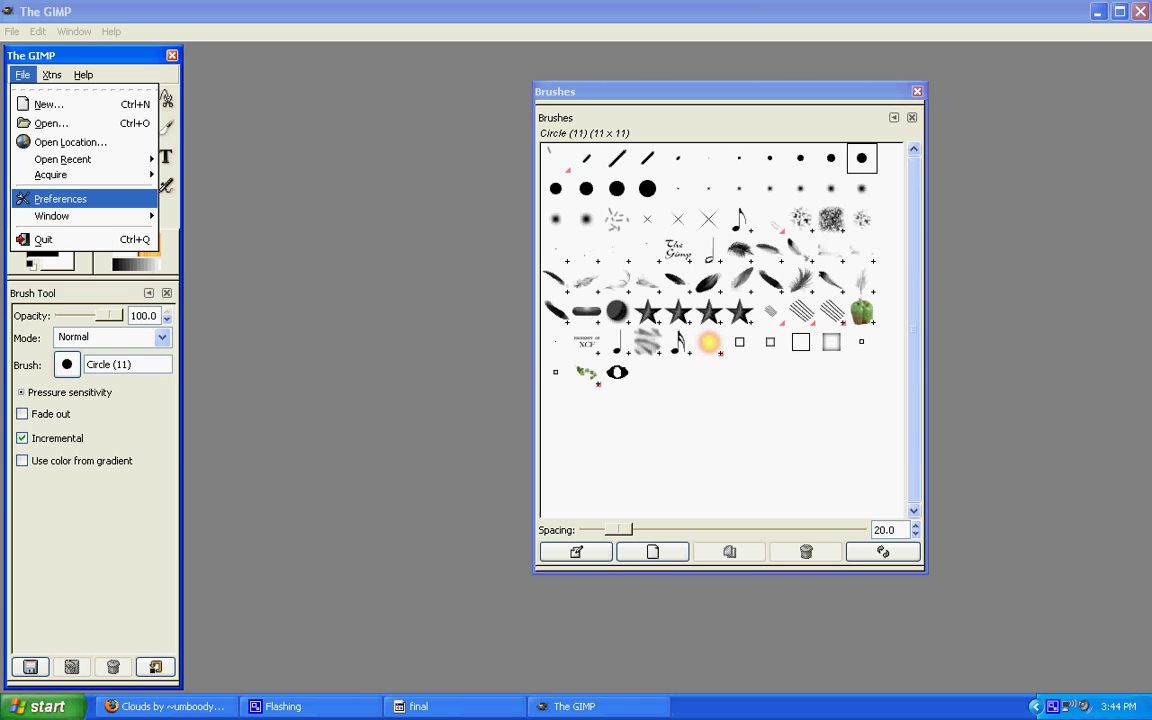
key(Return)
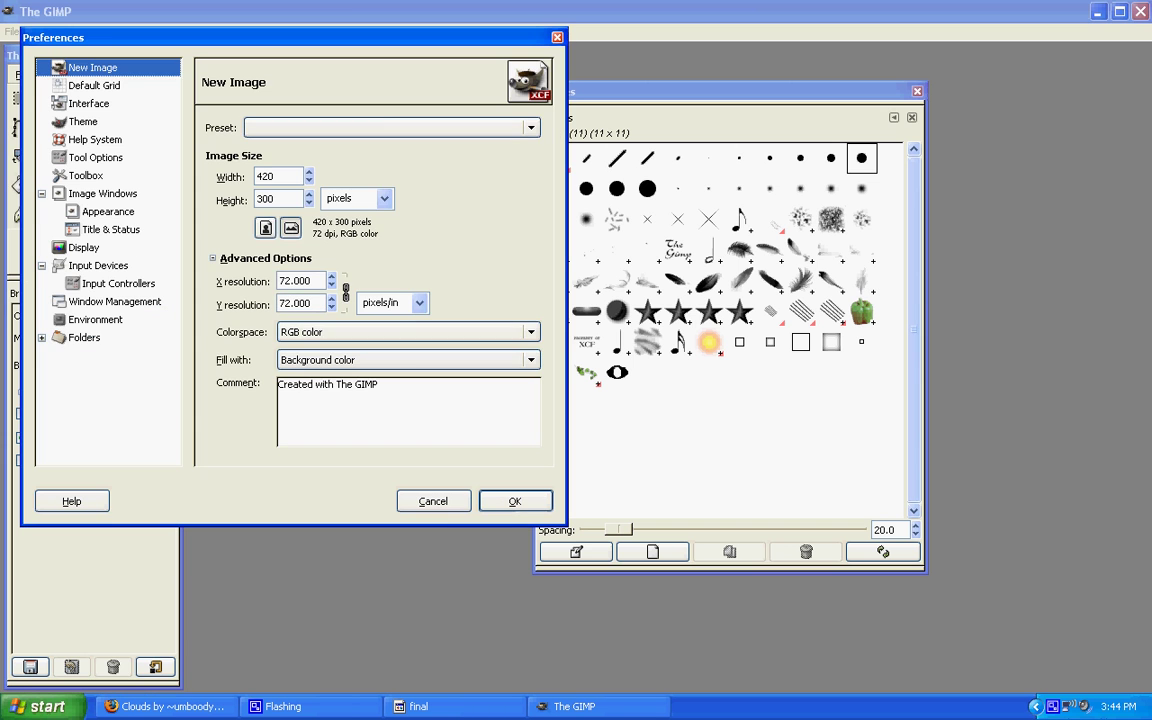
click(84, 338)
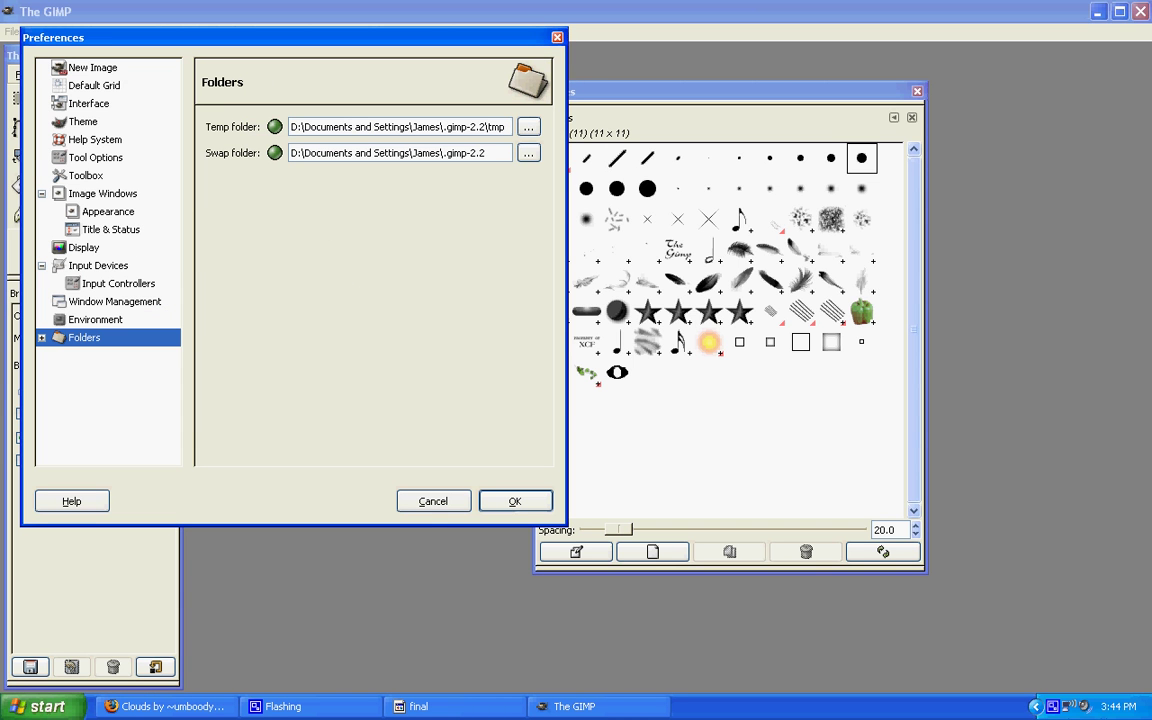
click(42, 338)
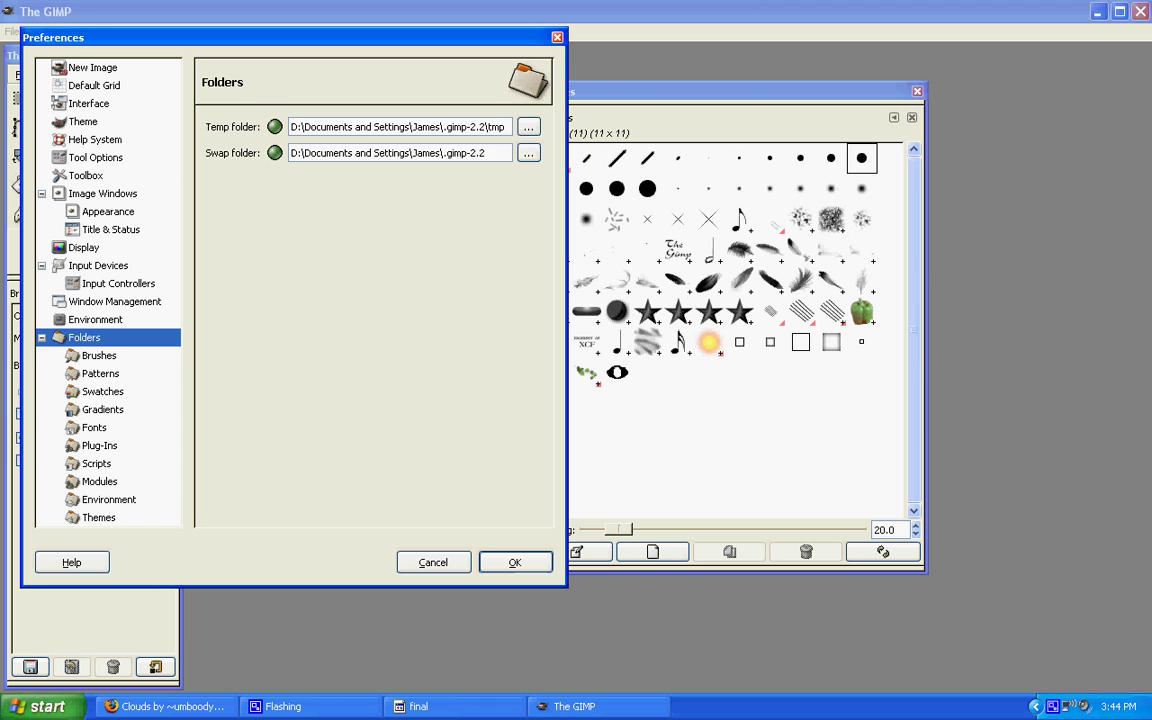
click(99, 356)
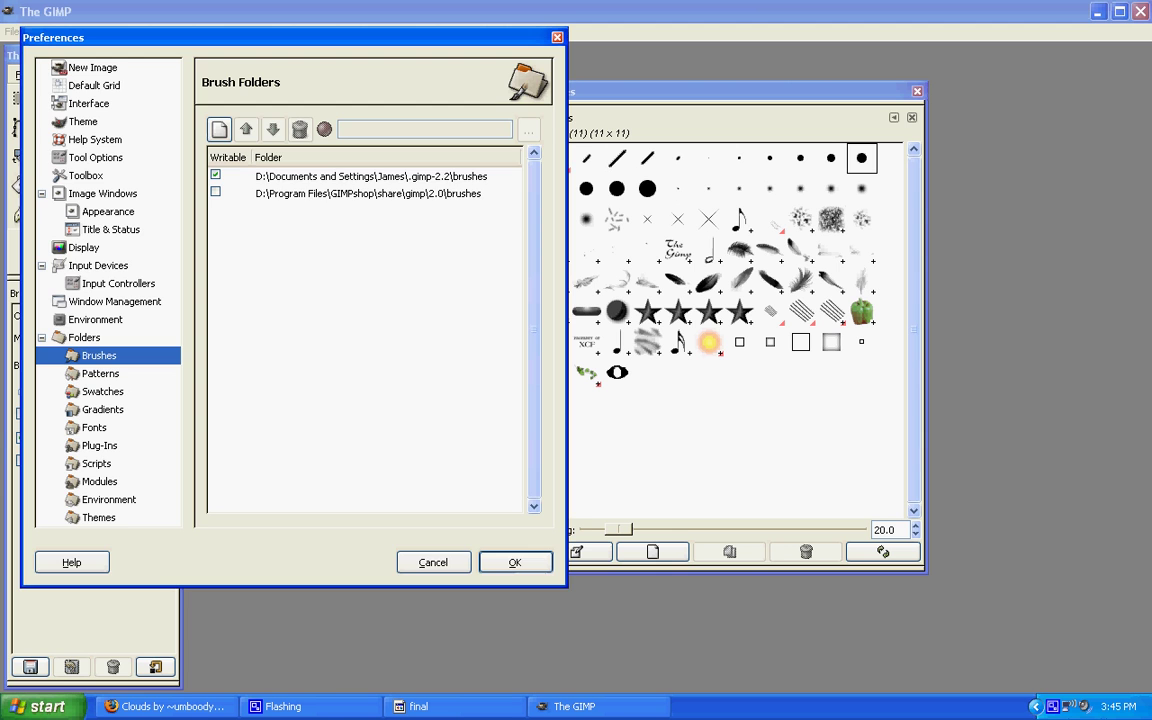
click(433, 562)
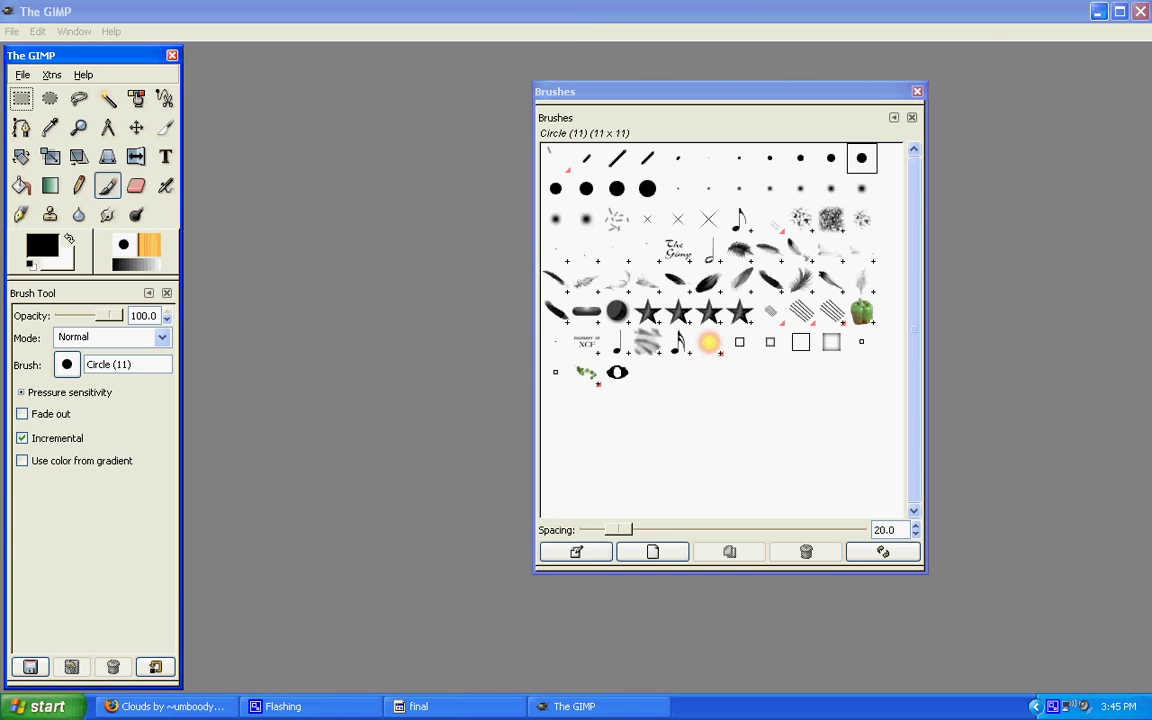
- Minimize GIMP and browse the computer's D: drive to the user's profile folder in Documents and Settings
click(1098, 12)
click(40, 706)
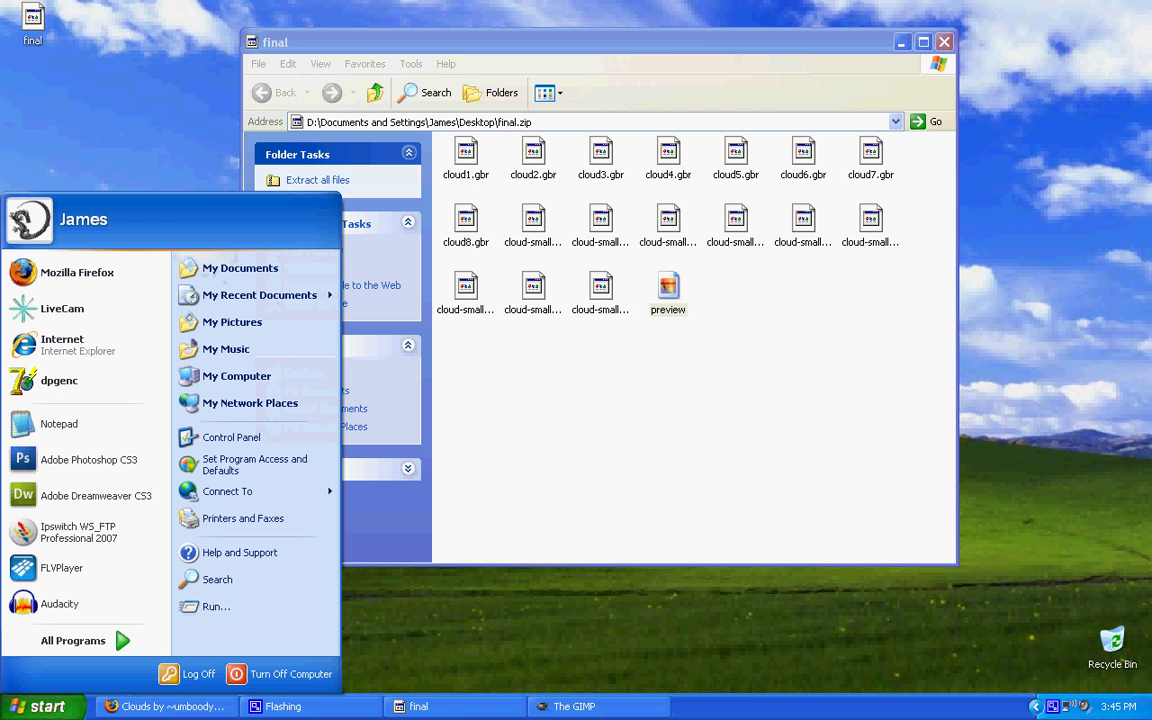
click(74, 641)
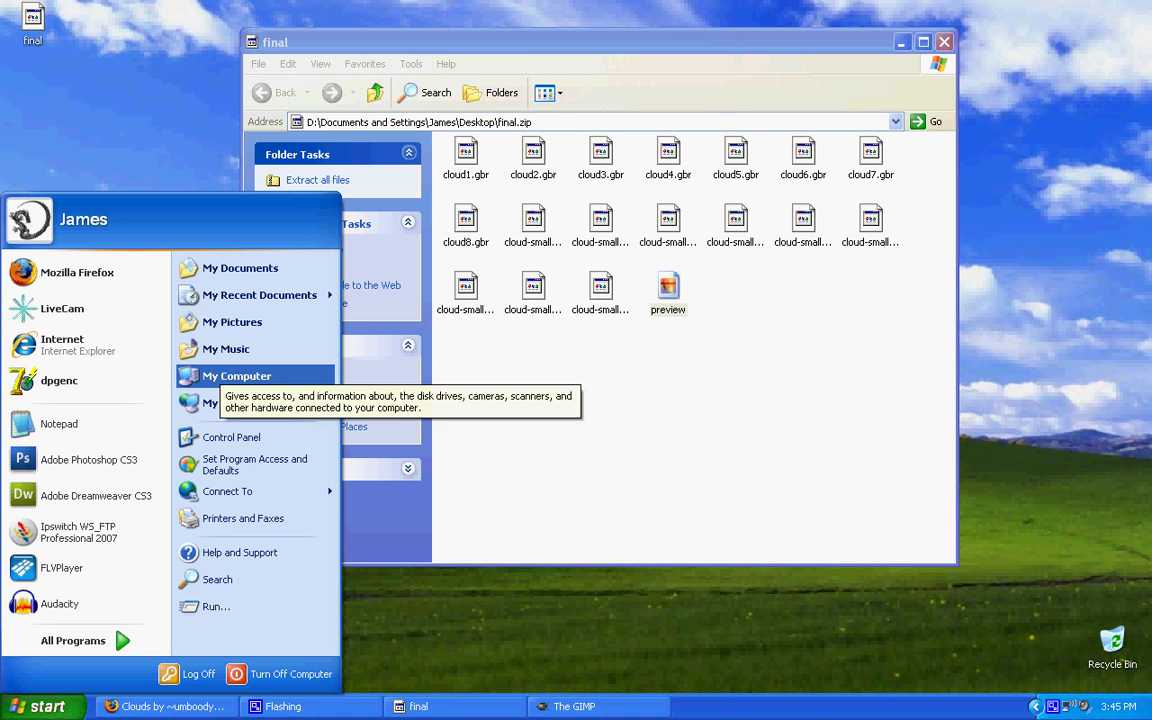
click(232, 375)
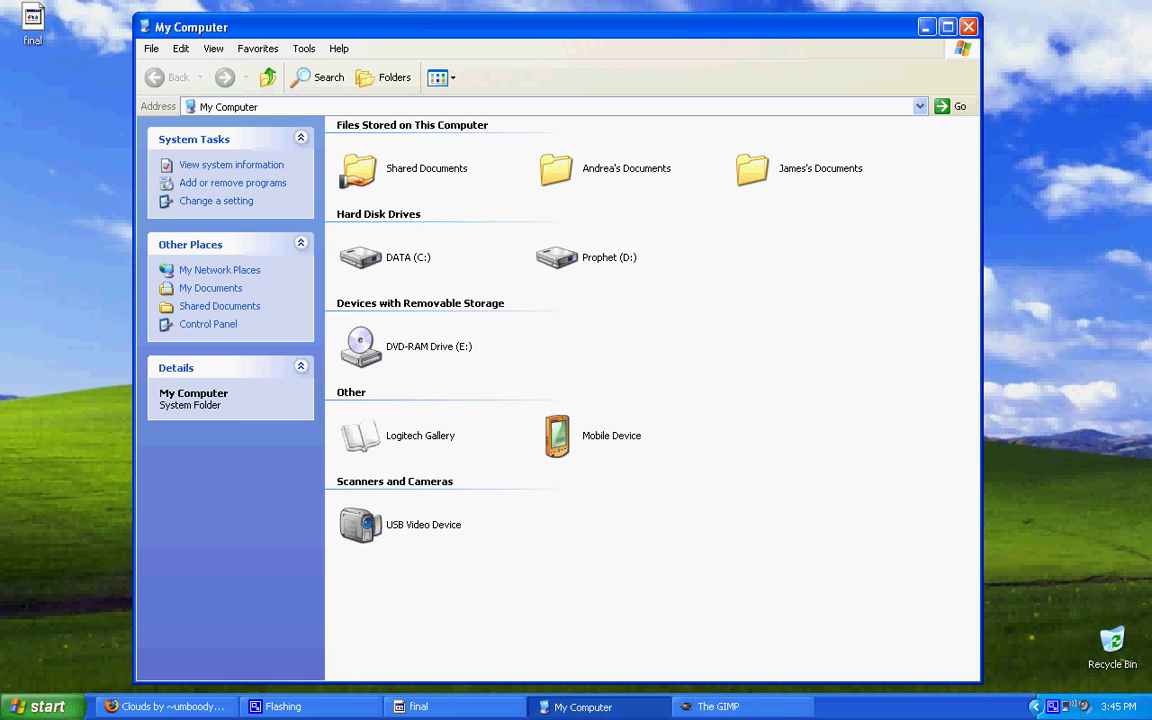
double_click(557, 258)
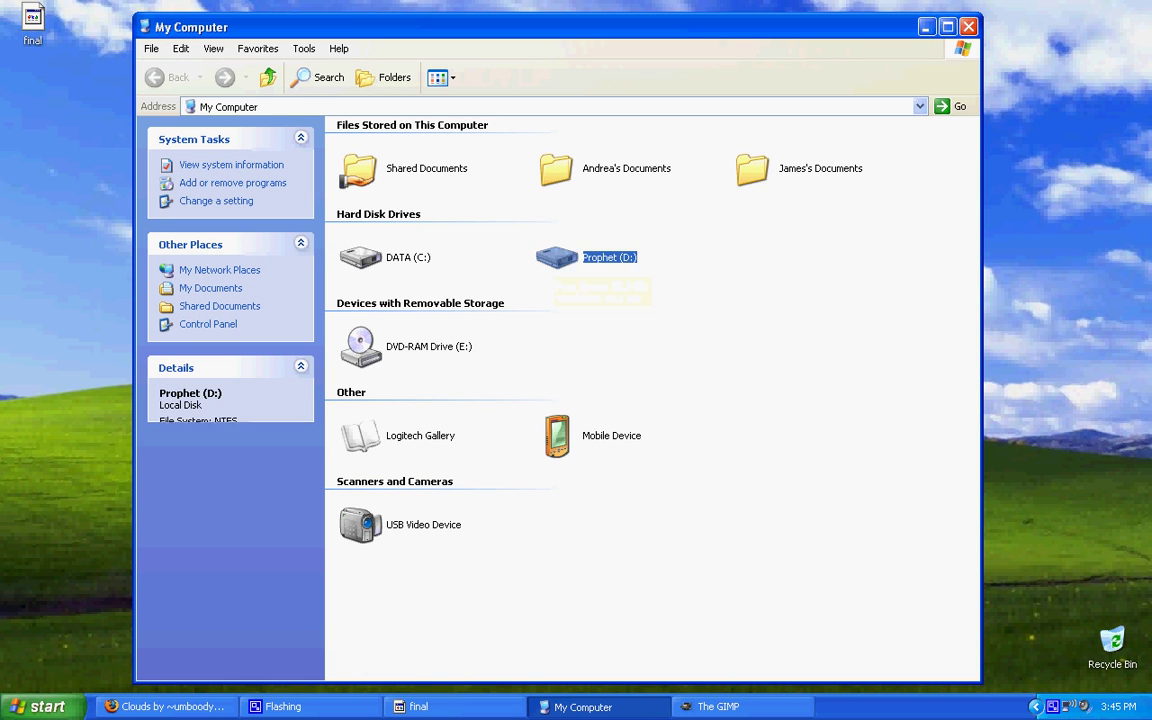
double_click(586, 143)
click(586, 143)
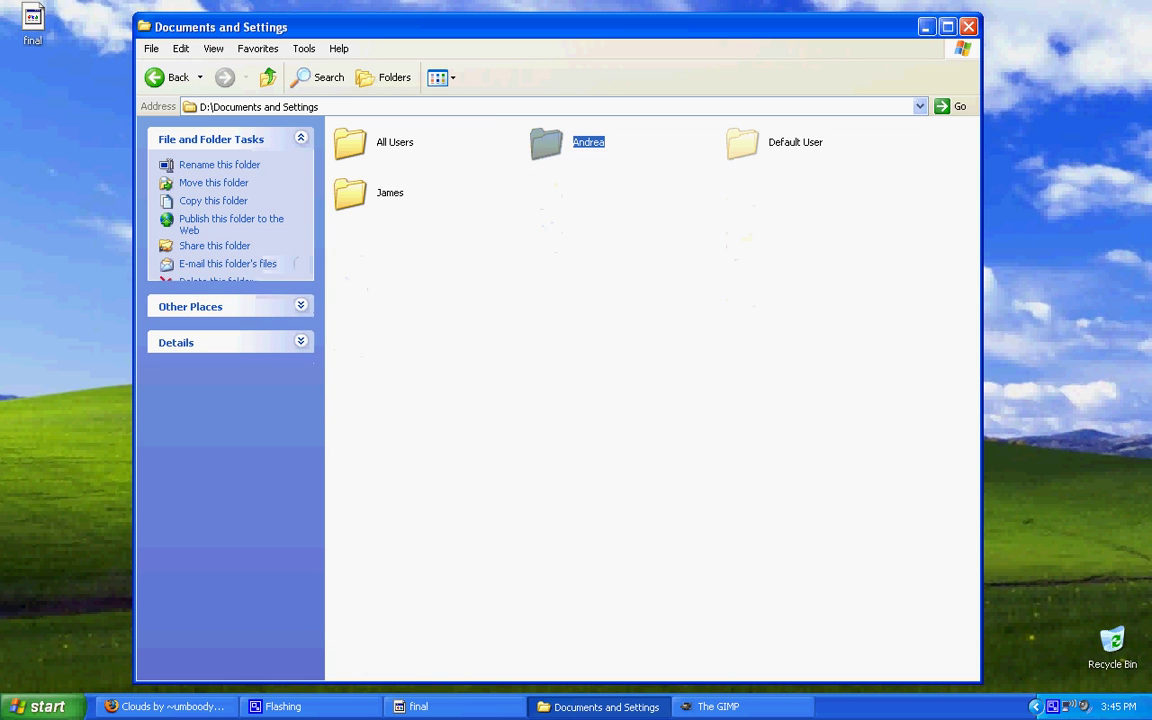
click(388, 193)
double_click(388, 193)
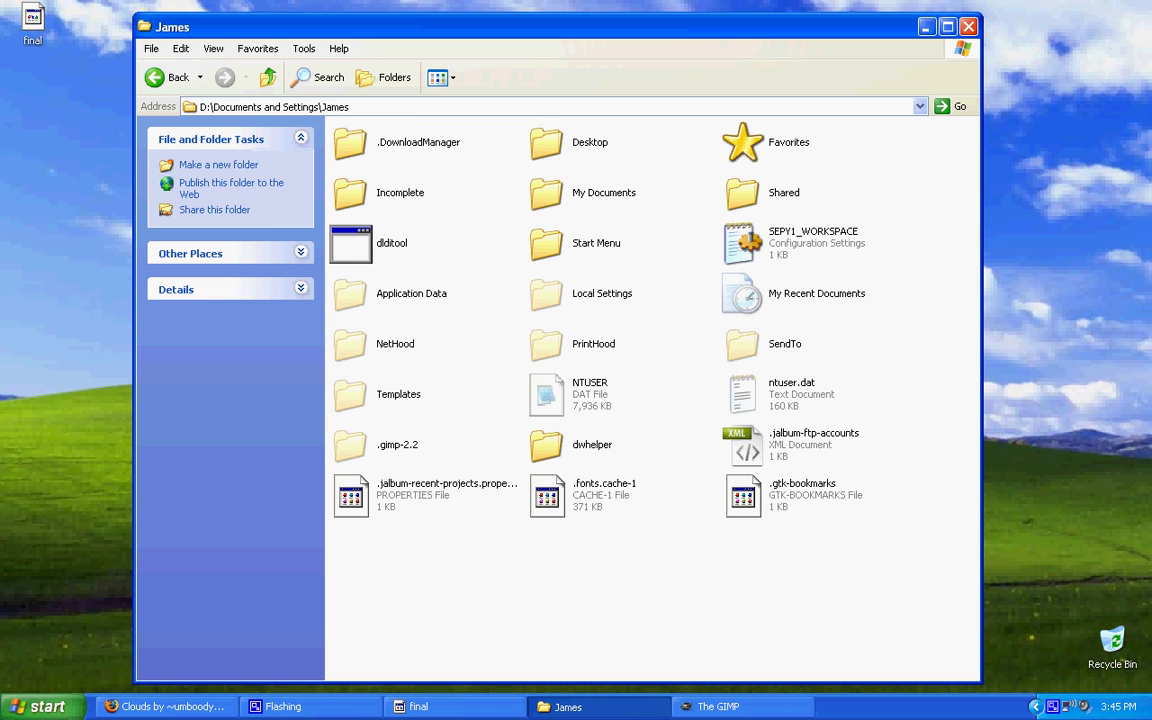
- Check in the folder options whether hidden files and folders are set to be shown
click(390, 445)
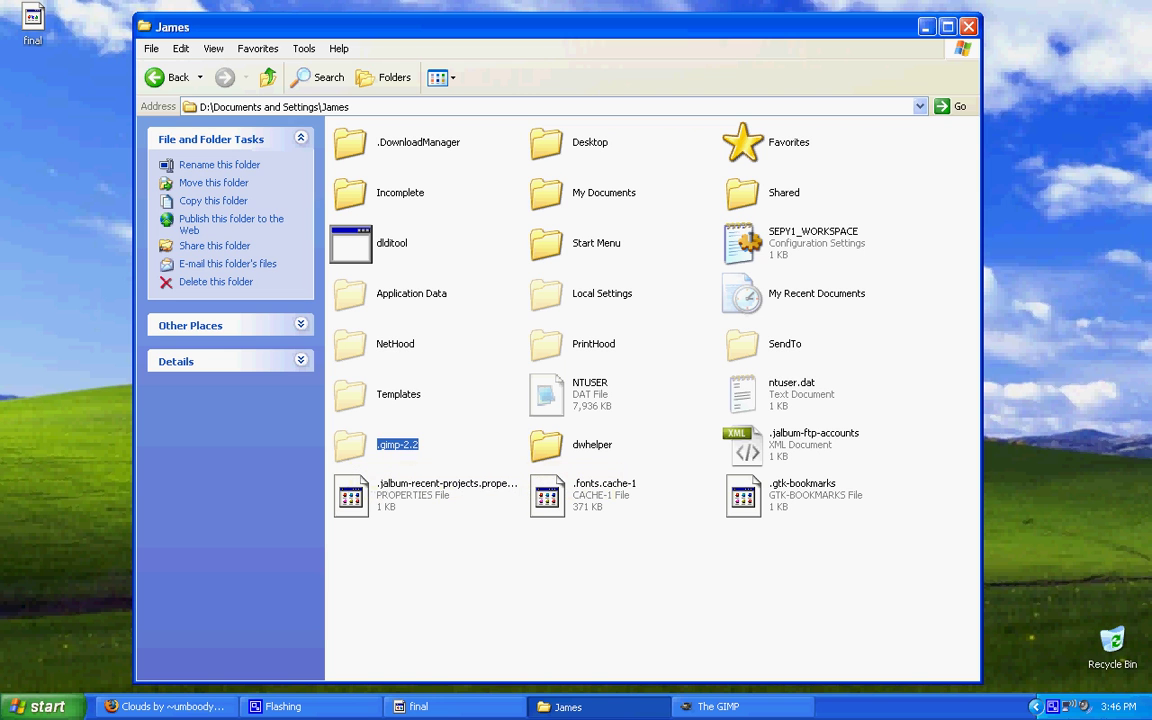
click(520, 580)
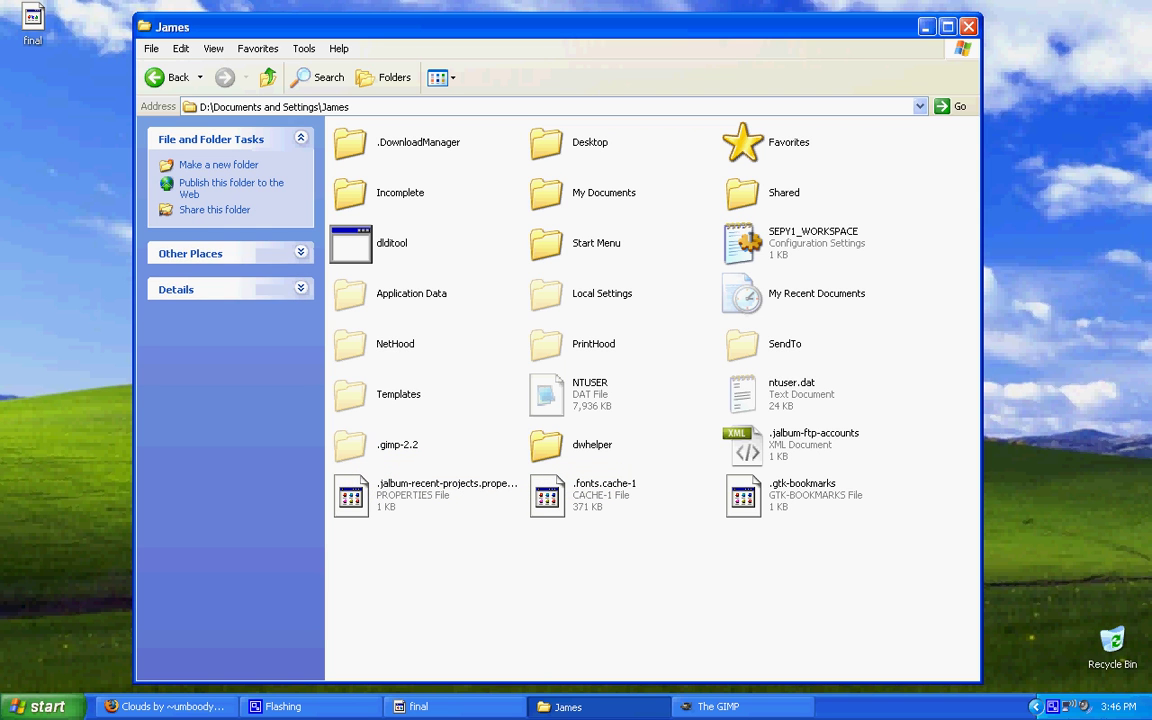
click(397, 445)
click(500, 575)
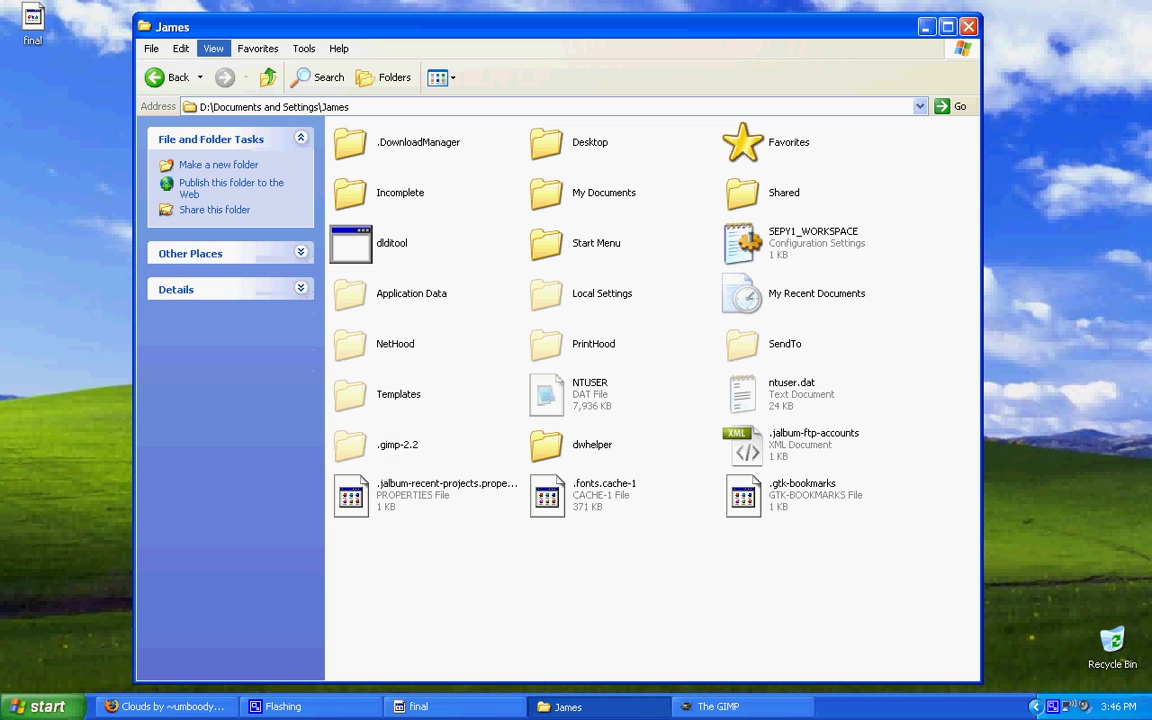
key(Right)
key(Right)
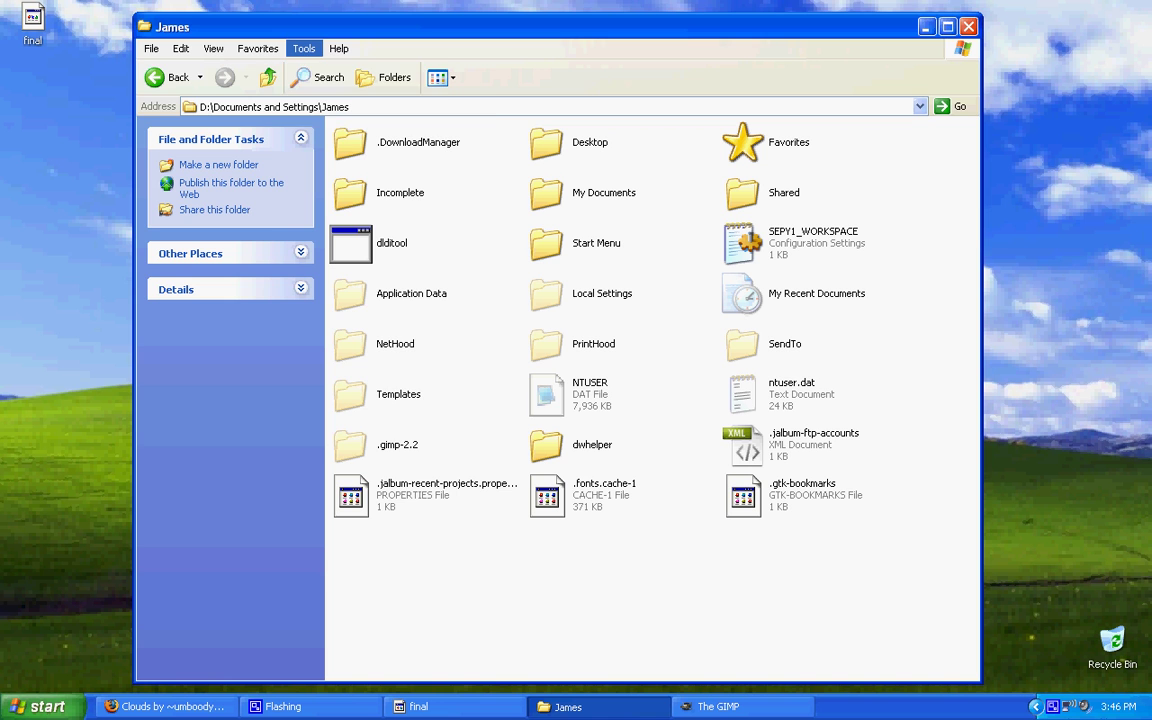
key(Down)
key(Down)
key(Down)
key(Down)
key(Return)
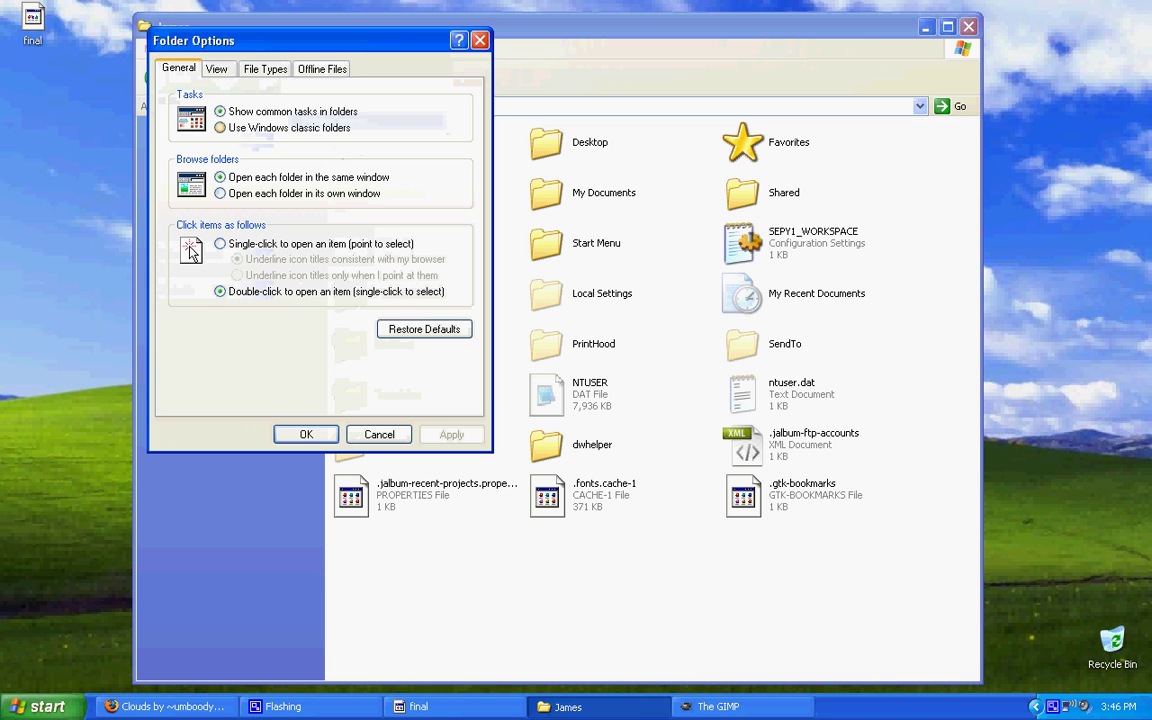
key(ctrl+Tab)
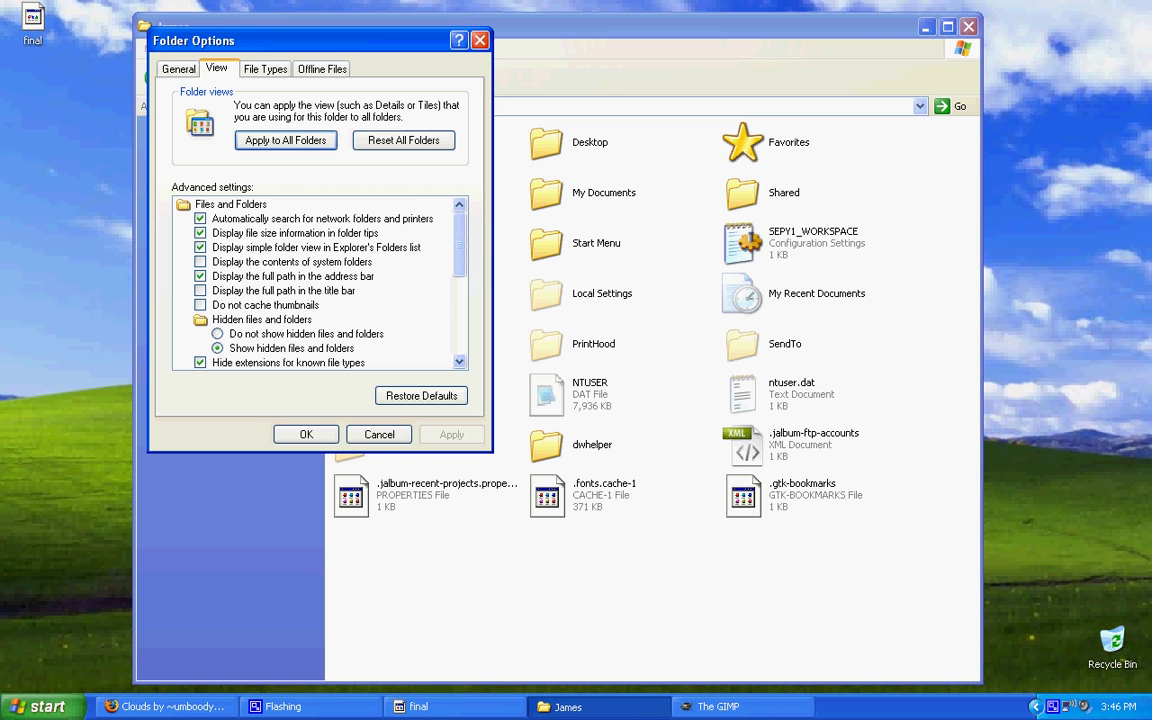
key(Return)
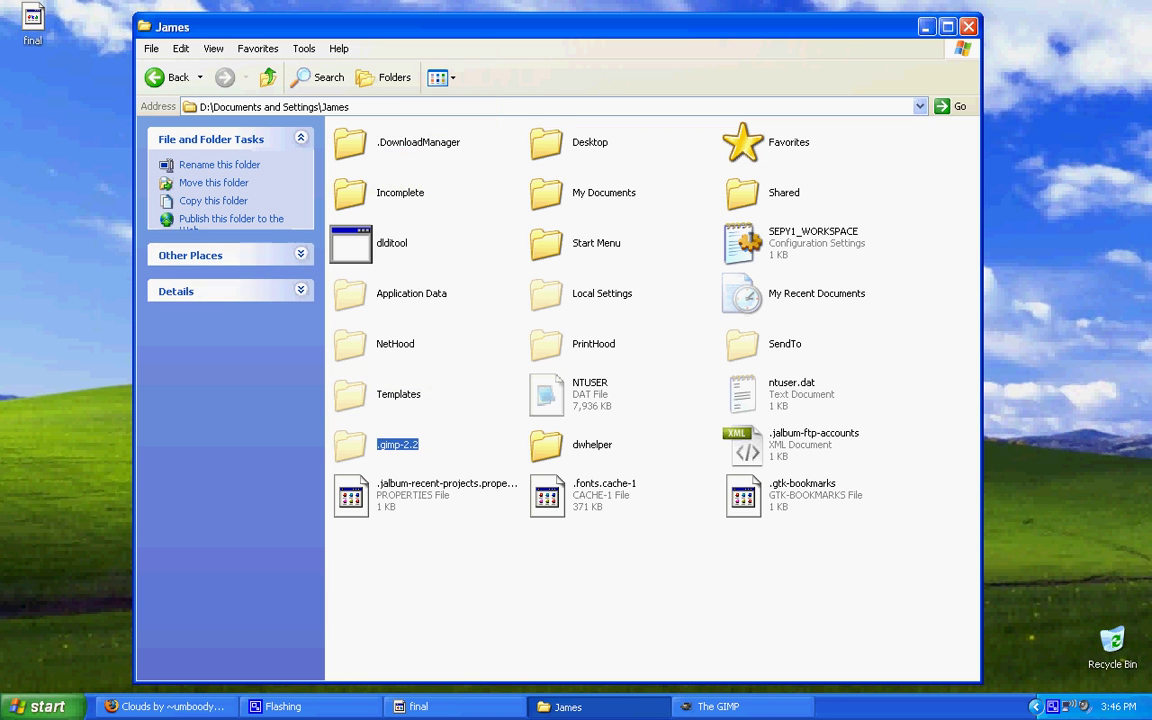
- Open the brushes folder inside .gimp-2.2 and arrange its window beside the final.zip window
key(Return)
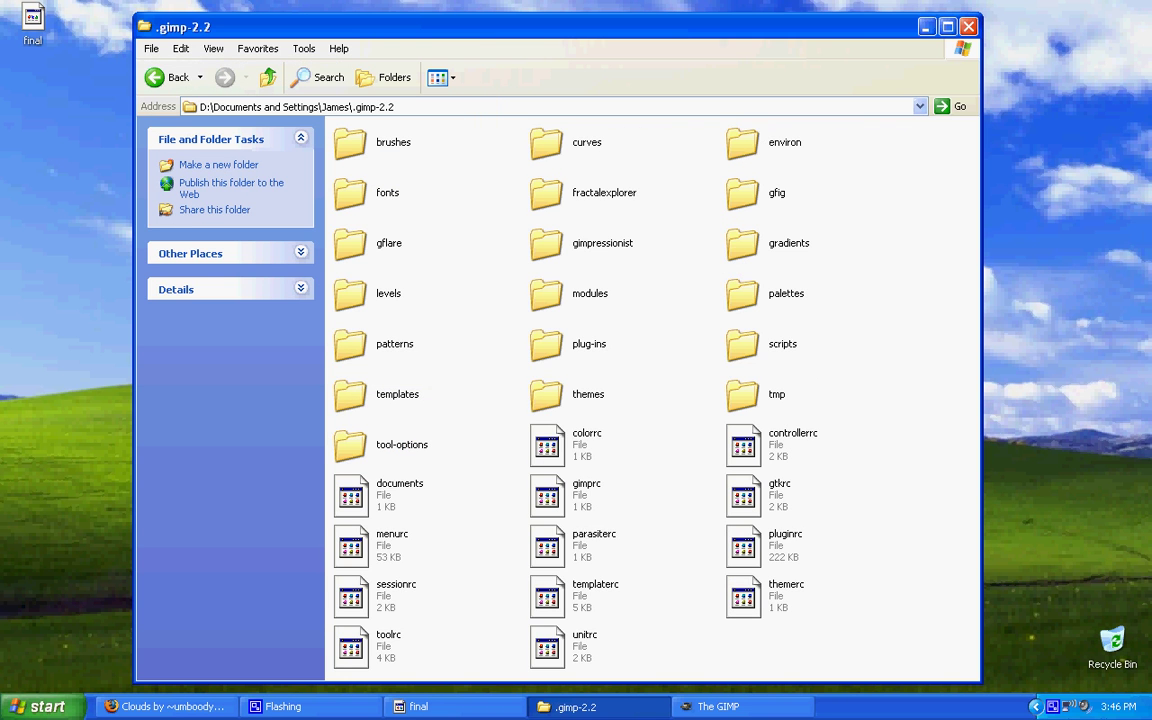
double_click(364, 146)
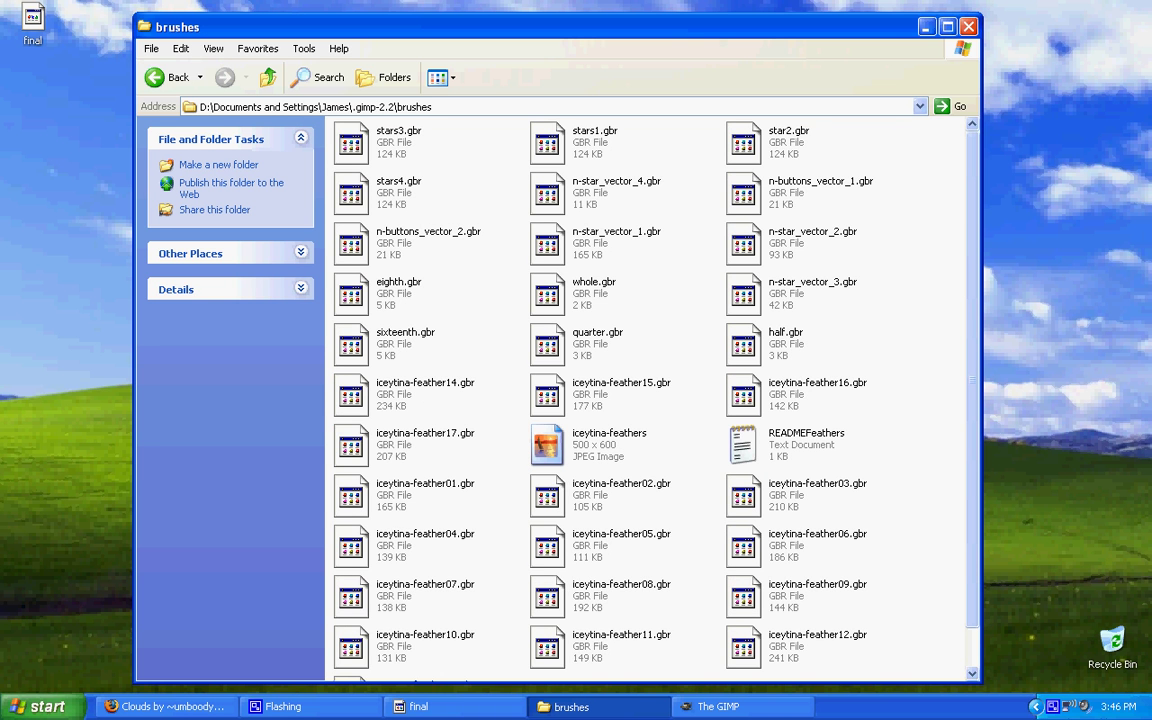
drag(560, 27, 419, 60)
drag(600, 42, 707, 49)
drag(1004, 50, 1052, 45)
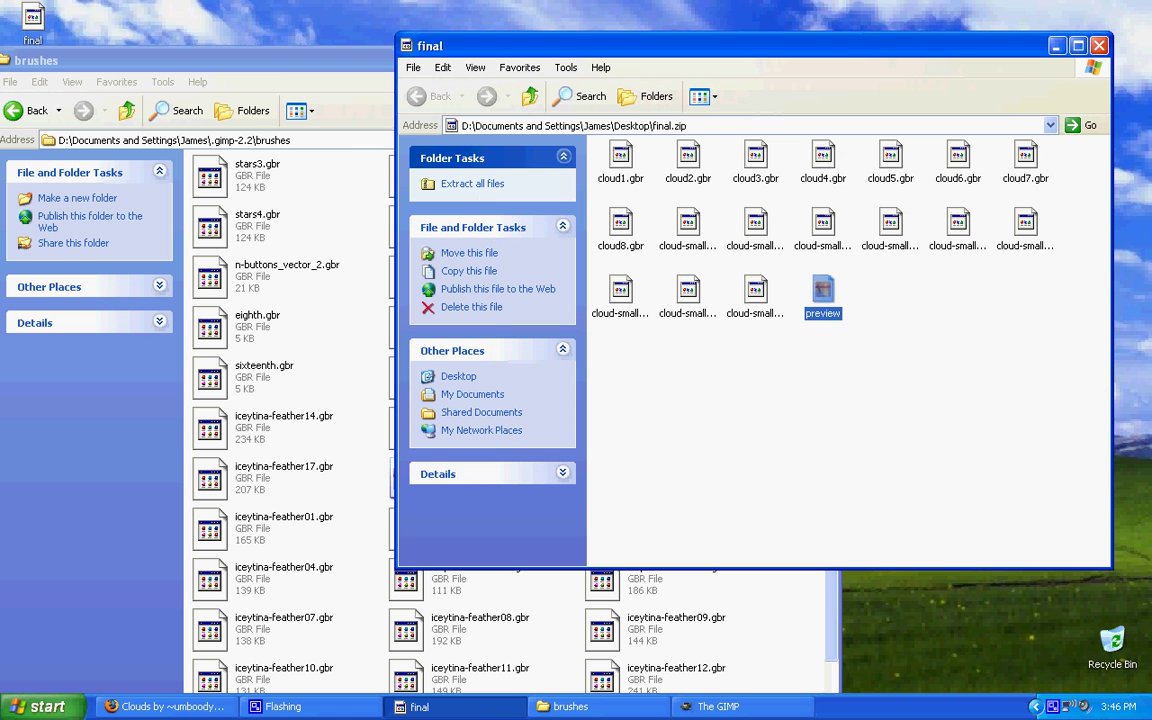
- Copy all files from final.zip into the .gimp-2.2 brushes folder and close both folder windows
drag(621, 156, 738, 222)
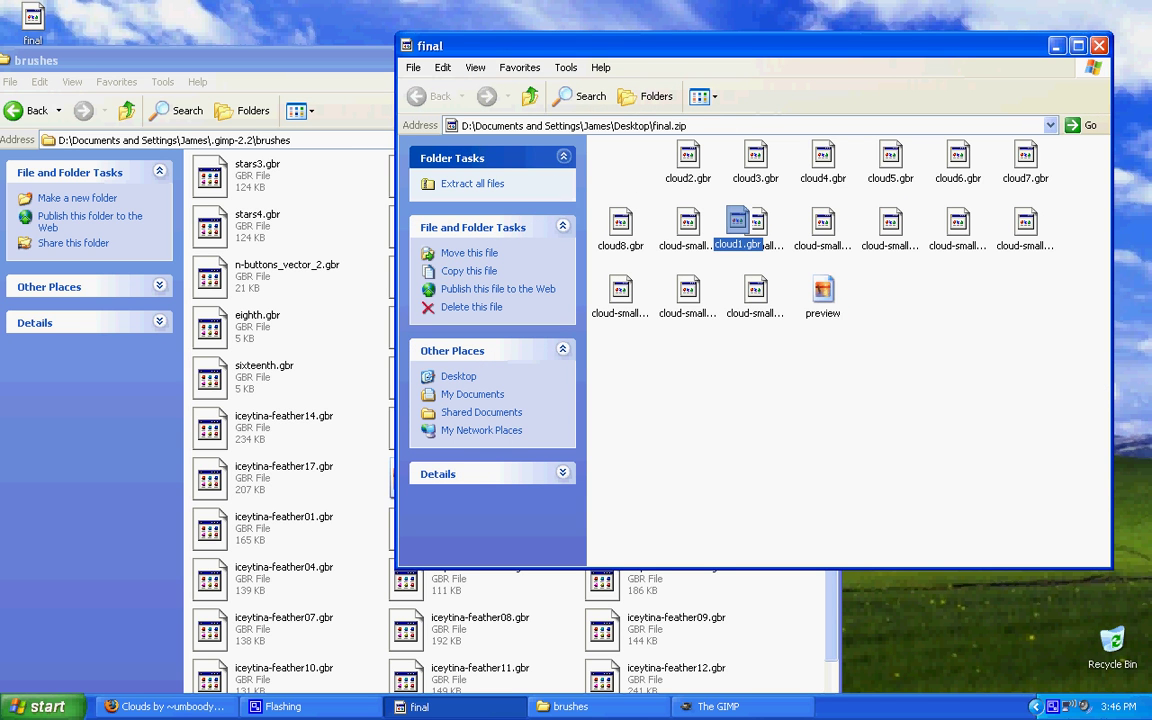
key(ctrl+a)
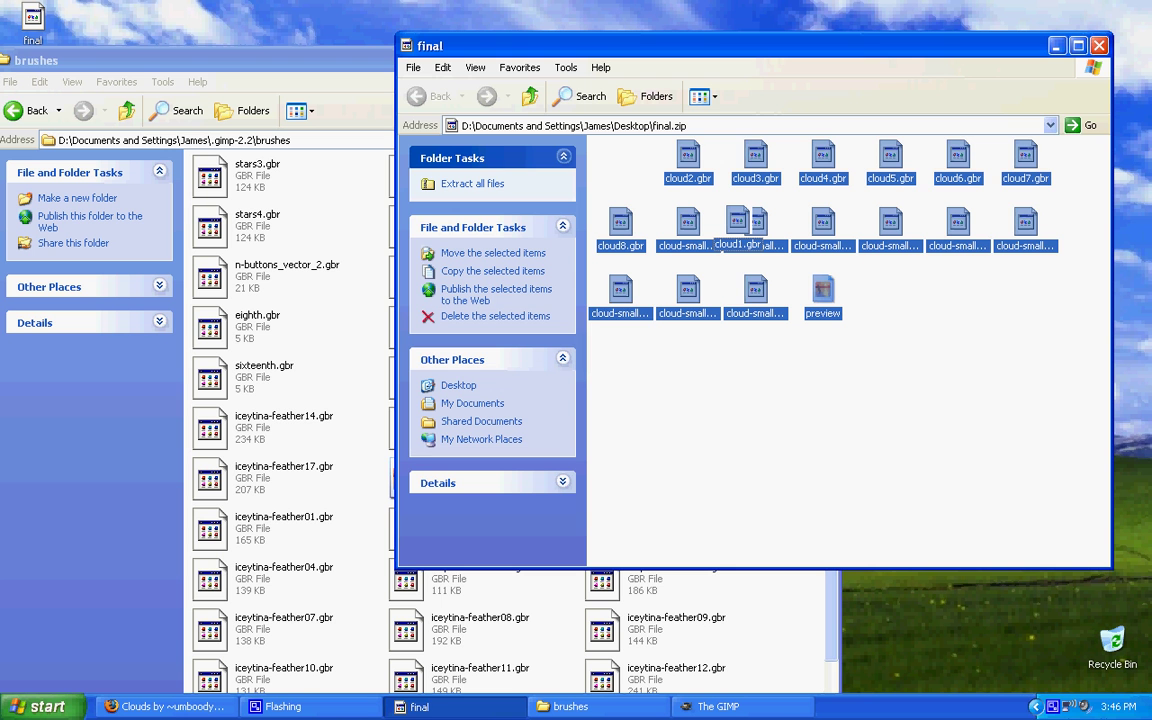
mouse_move(622, 296)
mouse_down()
mouse_move(362, 378)
mouse_move(360, 330)
mouse_up()
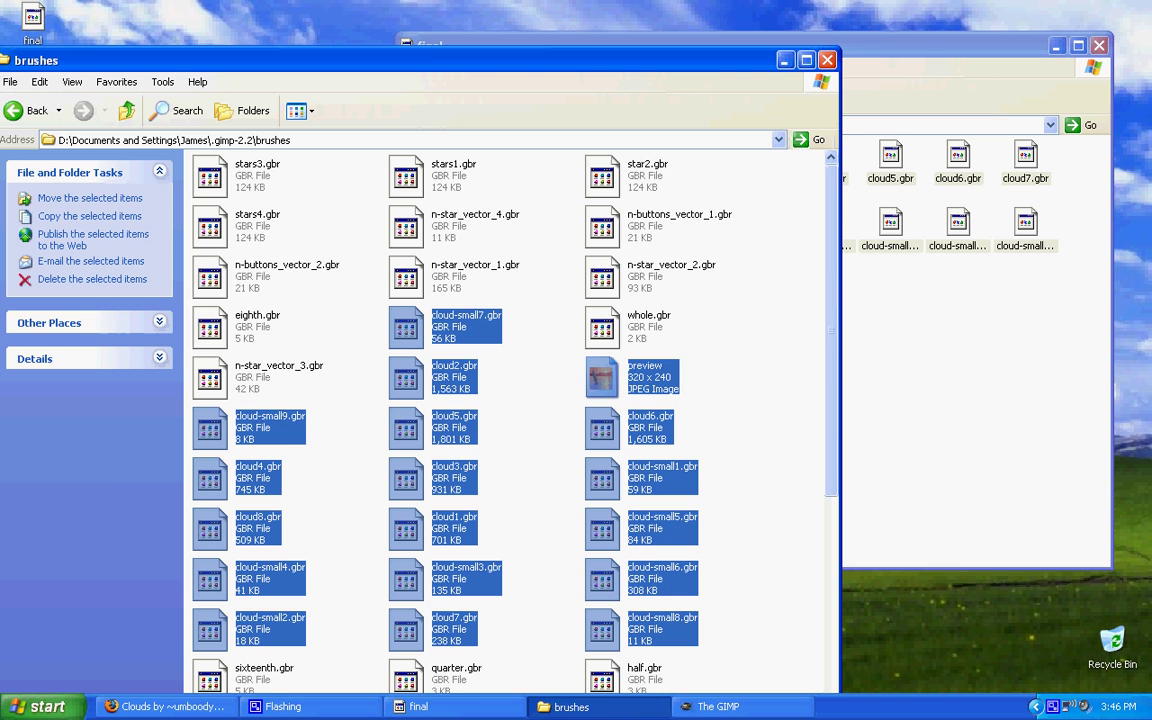
key(alt+F4)
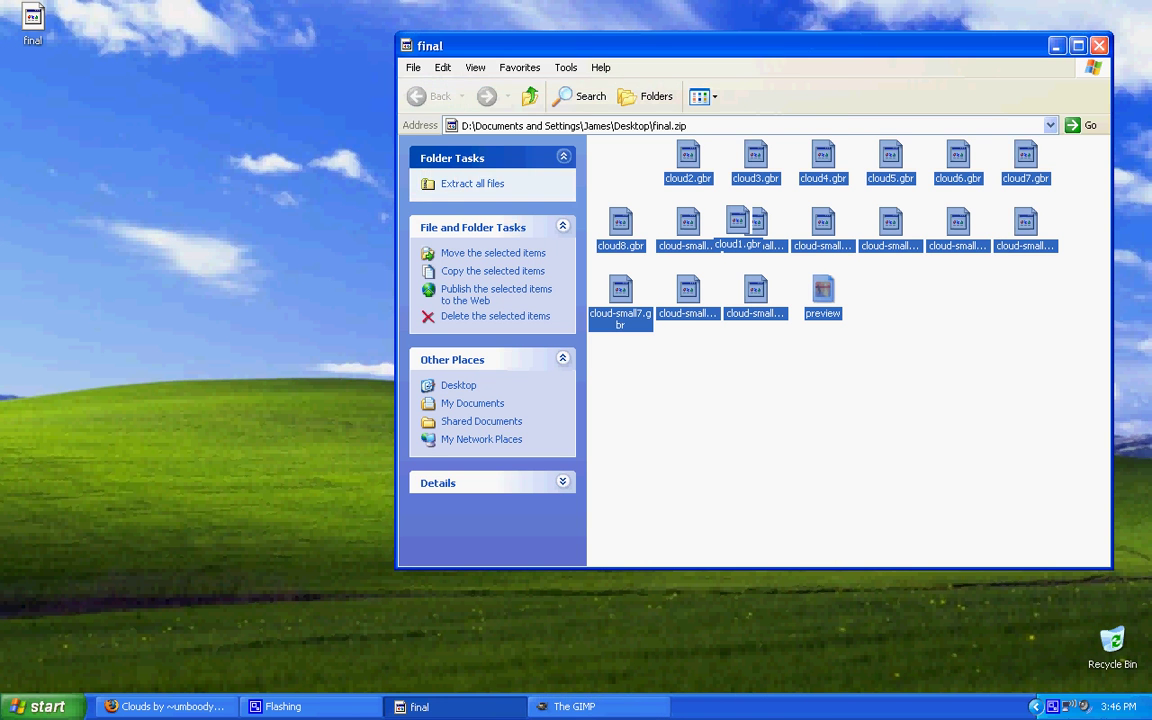
key(alt+F4)
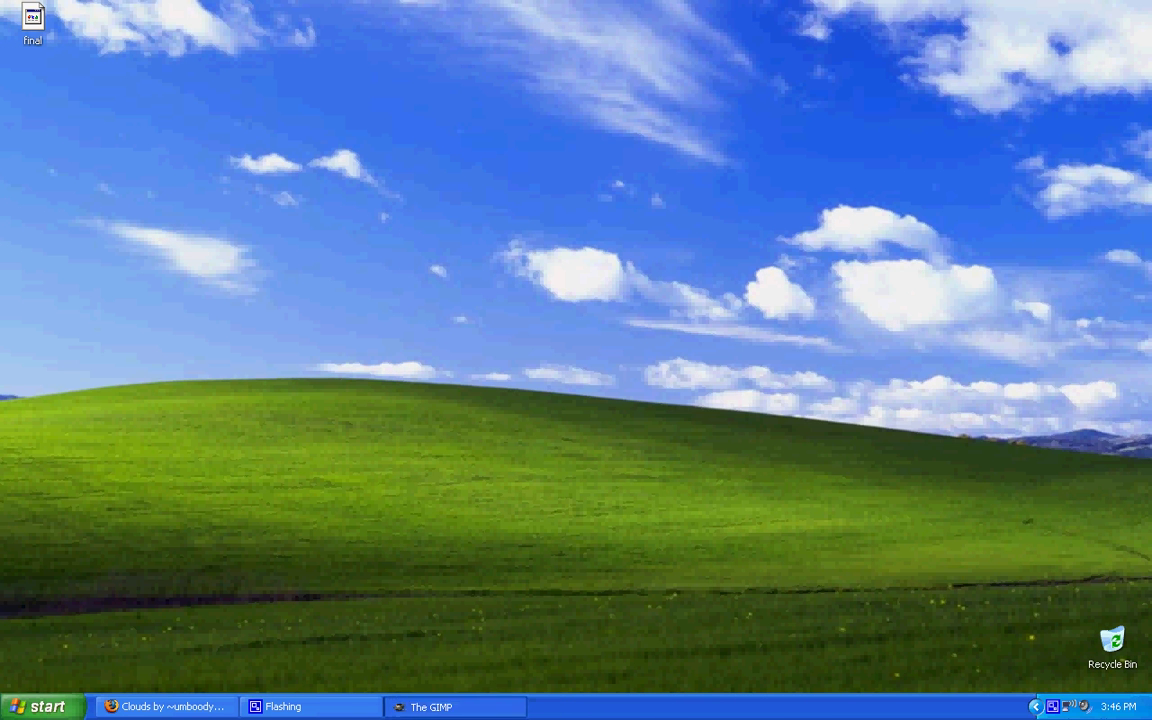
- Switch back to GIMP and refresh the brush list in the Brushes dialog
key(alt+Tab)
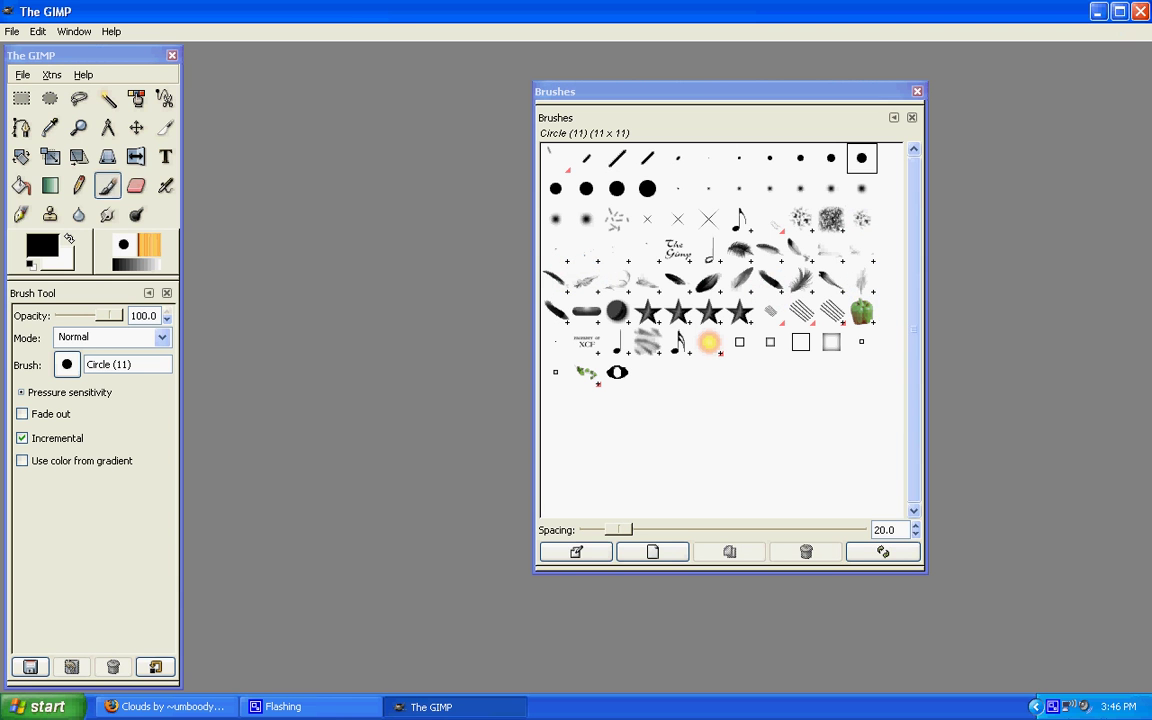
drag(700, 91, 634, 88)
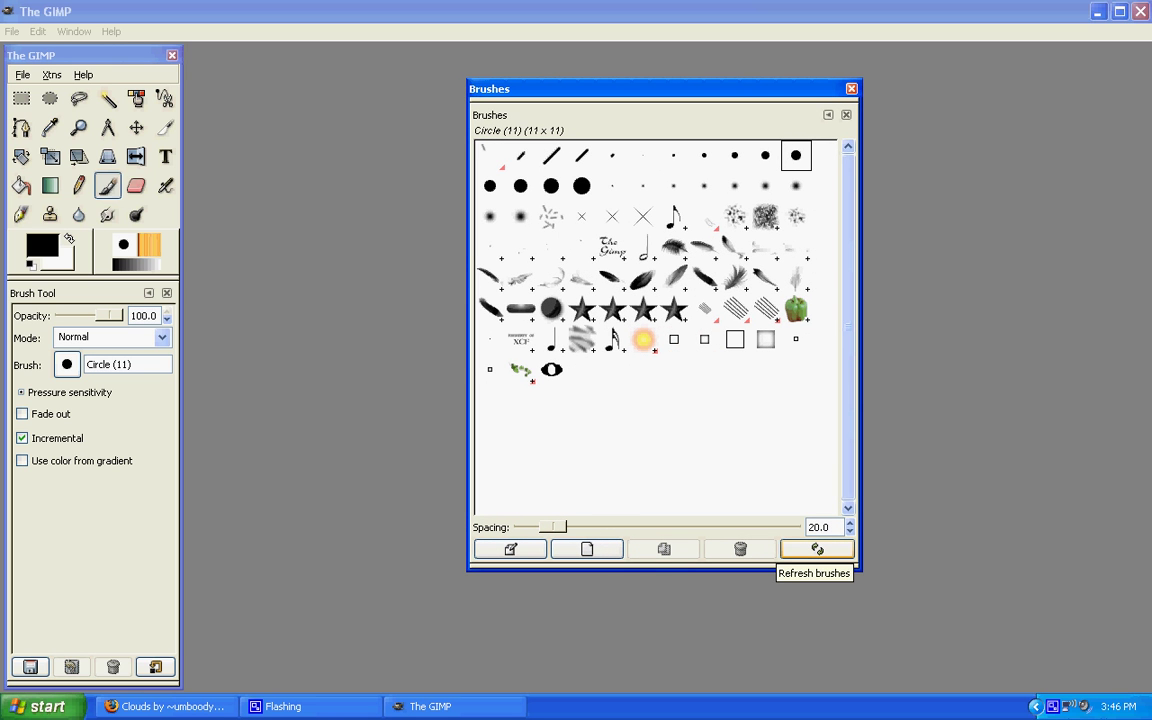
click(817, 549)
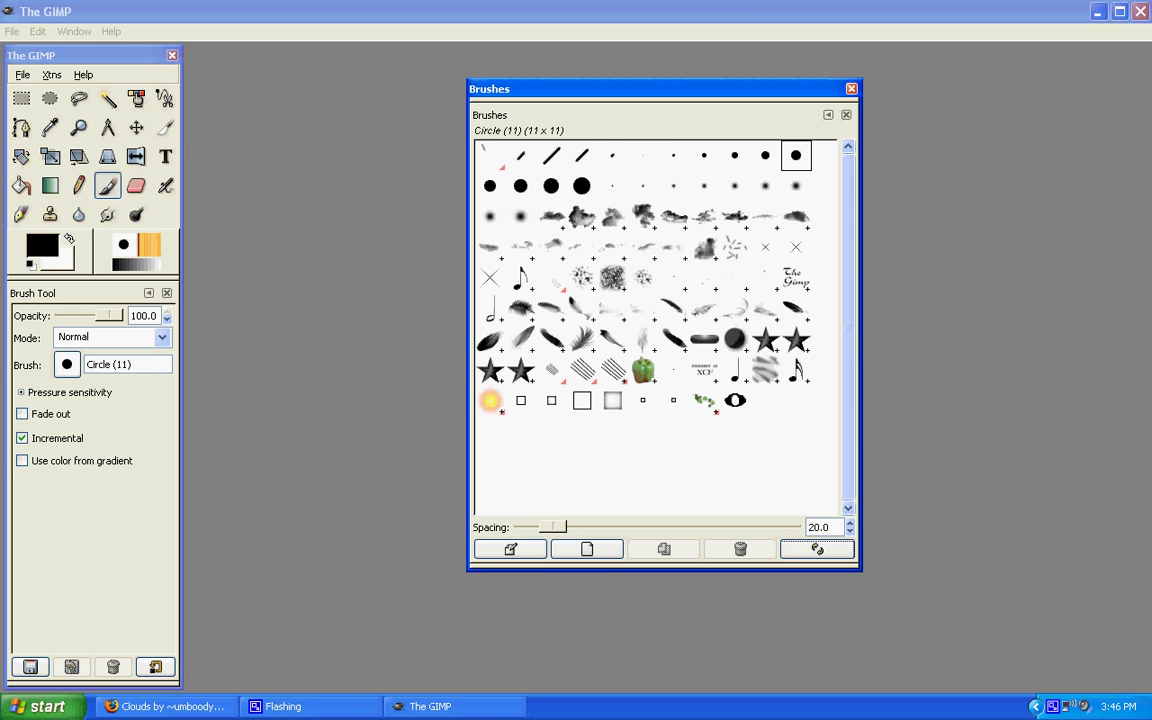
- Select the Cloud 2 brush from the newly installed cloud brushes
click(582, 217)
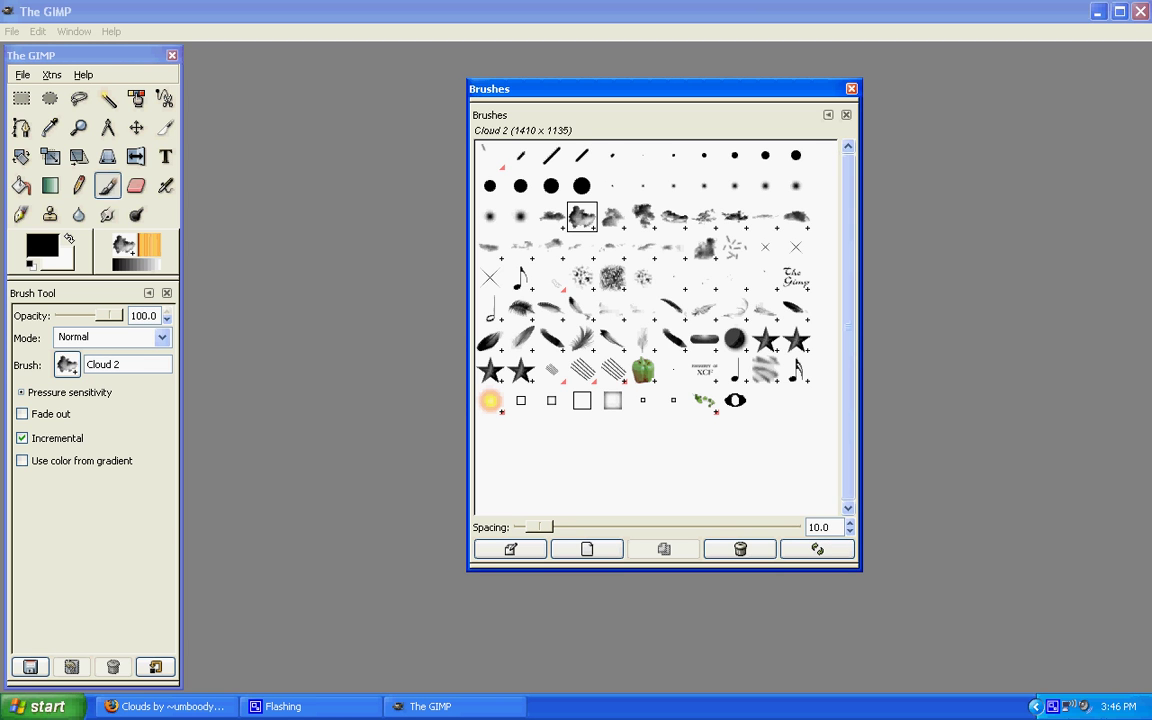
click(613, 217)
click(582, 217)
click(12, 32)
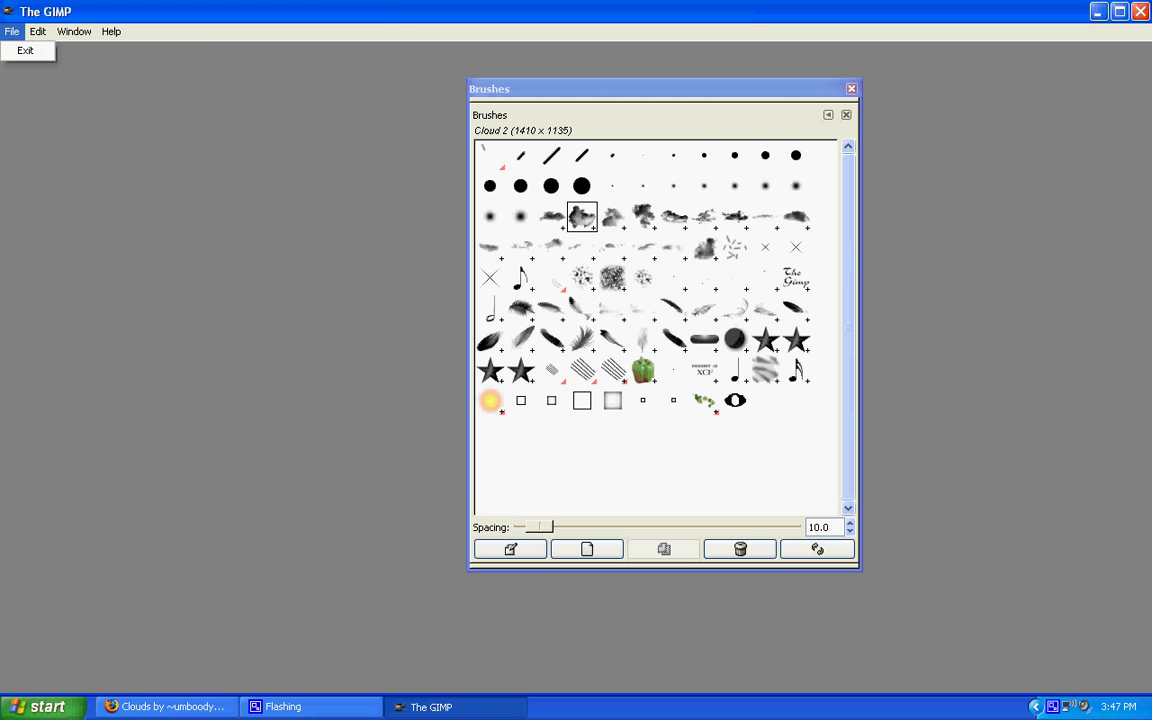
mouse_move(37, 32)
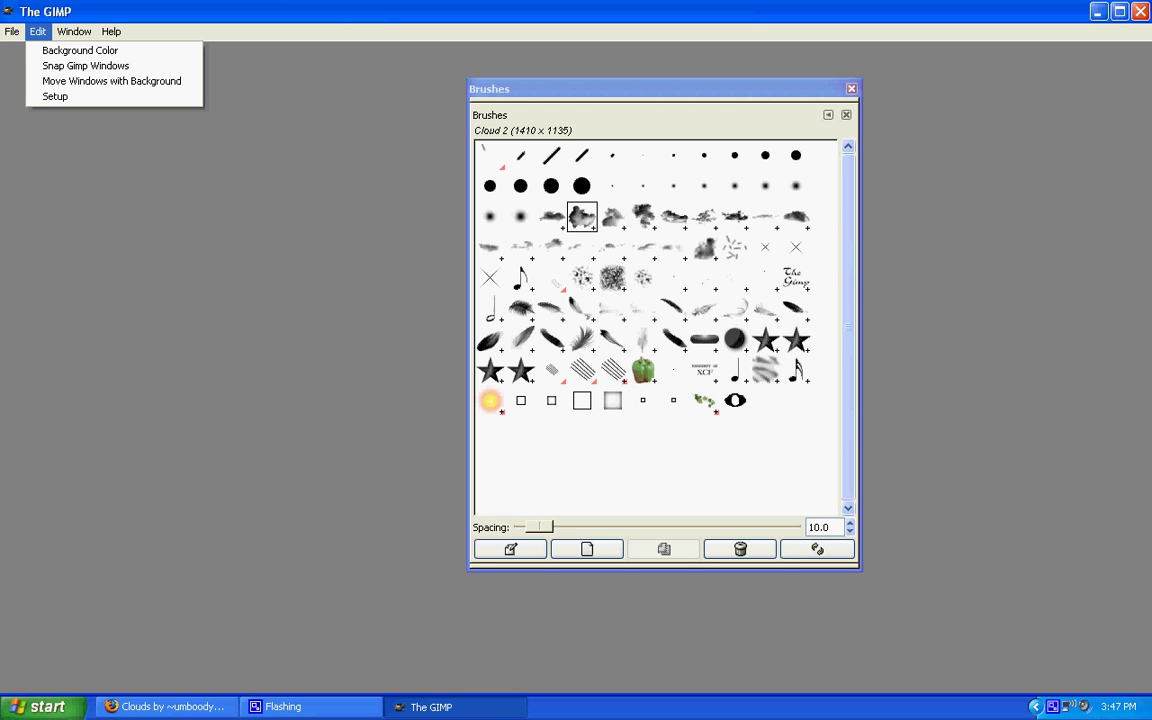
- Bring up the GIMP toolbox window and create a new blank image of 420 × 300 pixels
mouse_move(74, 31)
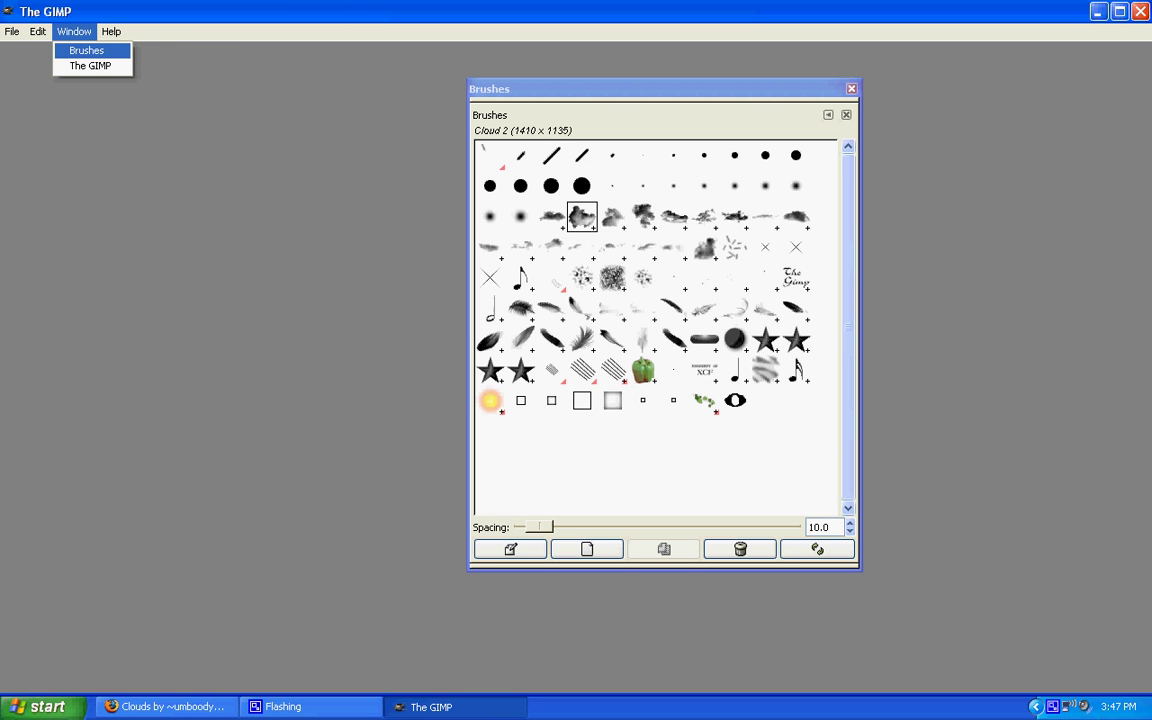
click(90, 65)
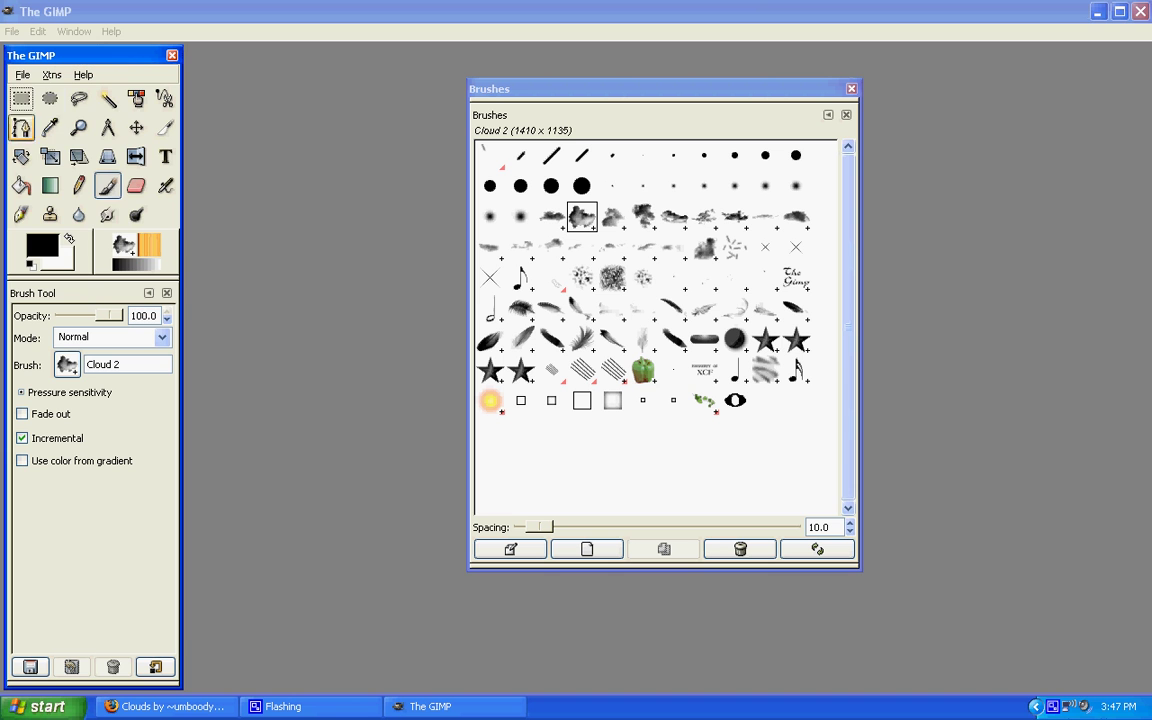
click(22, 75)
click(48, 104)
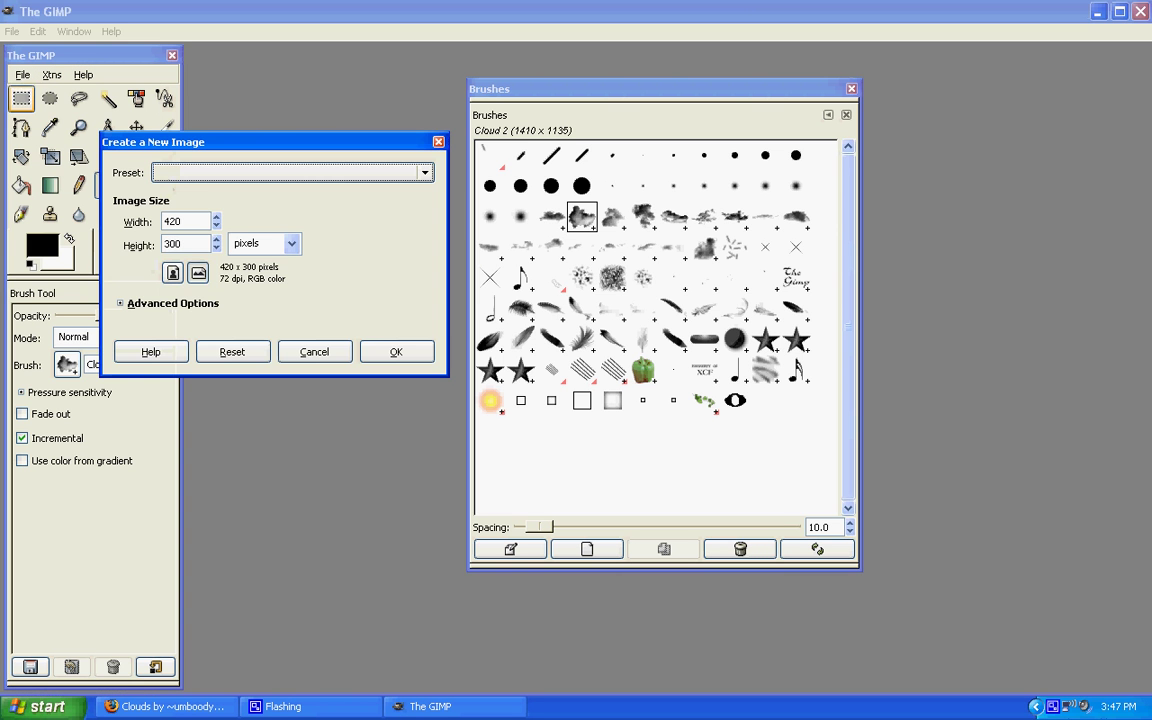
click(393, 350)
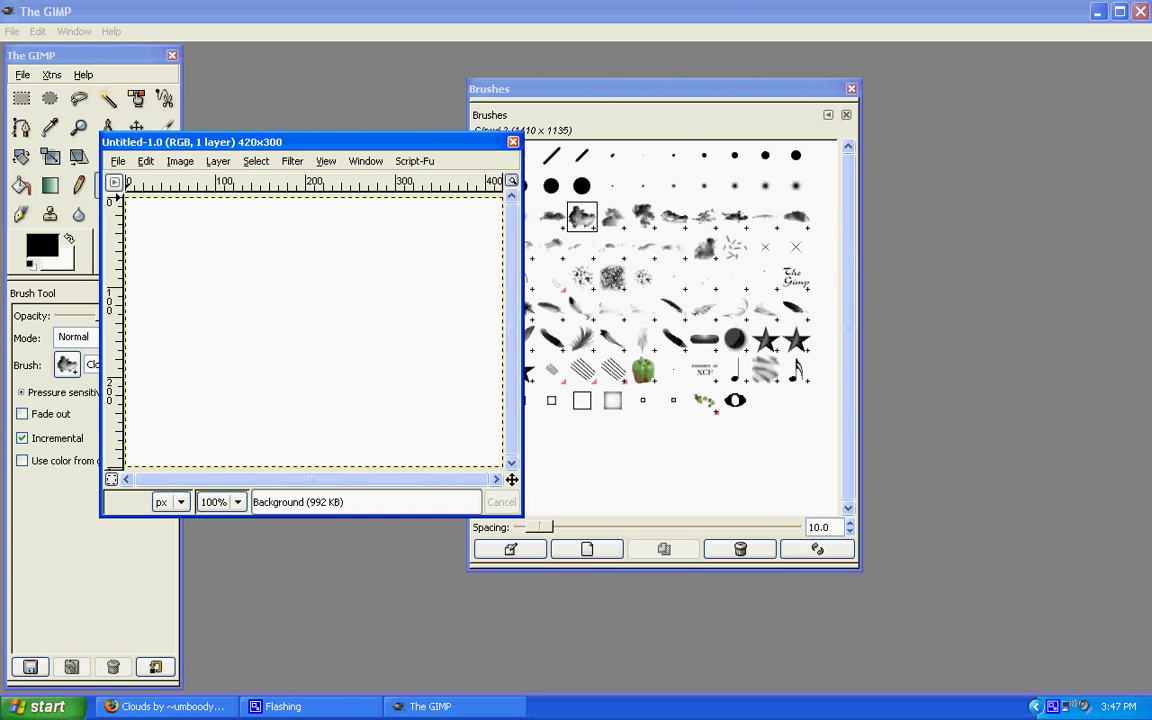
- Move the Brushes dialog clear of the new image and stamp the Cloud 2 brush in black on the canvas
drag(600, 89, 755, 86)
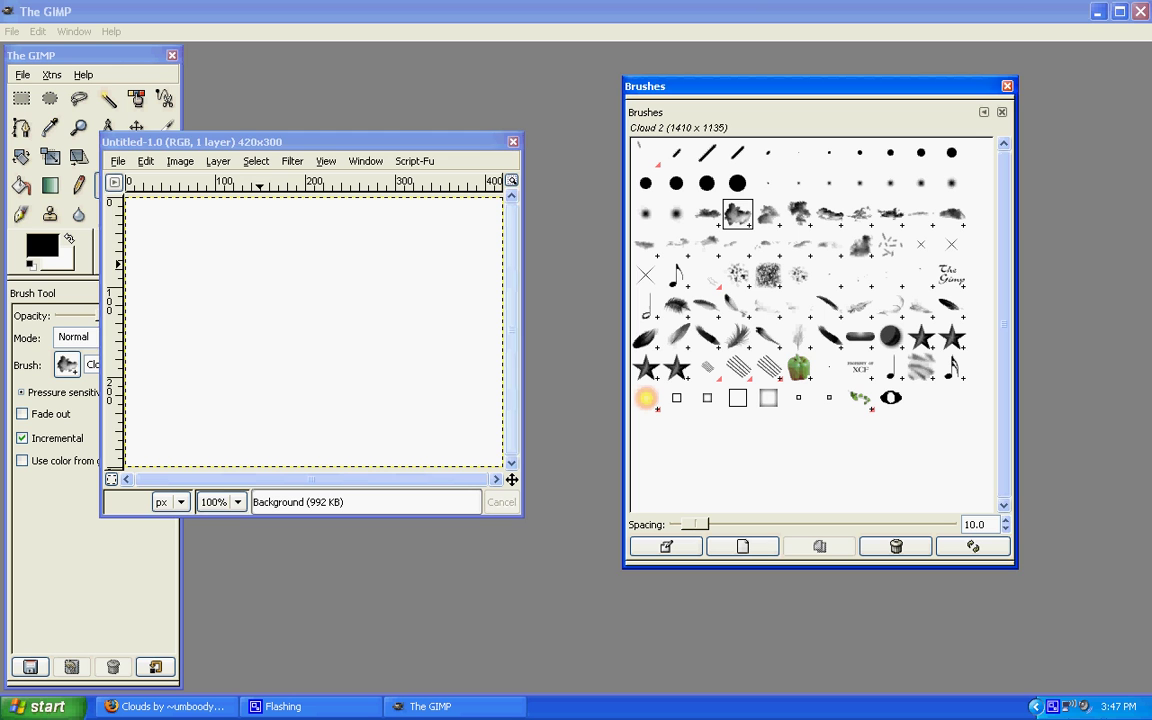
click(247, 267)
click(246, 265)
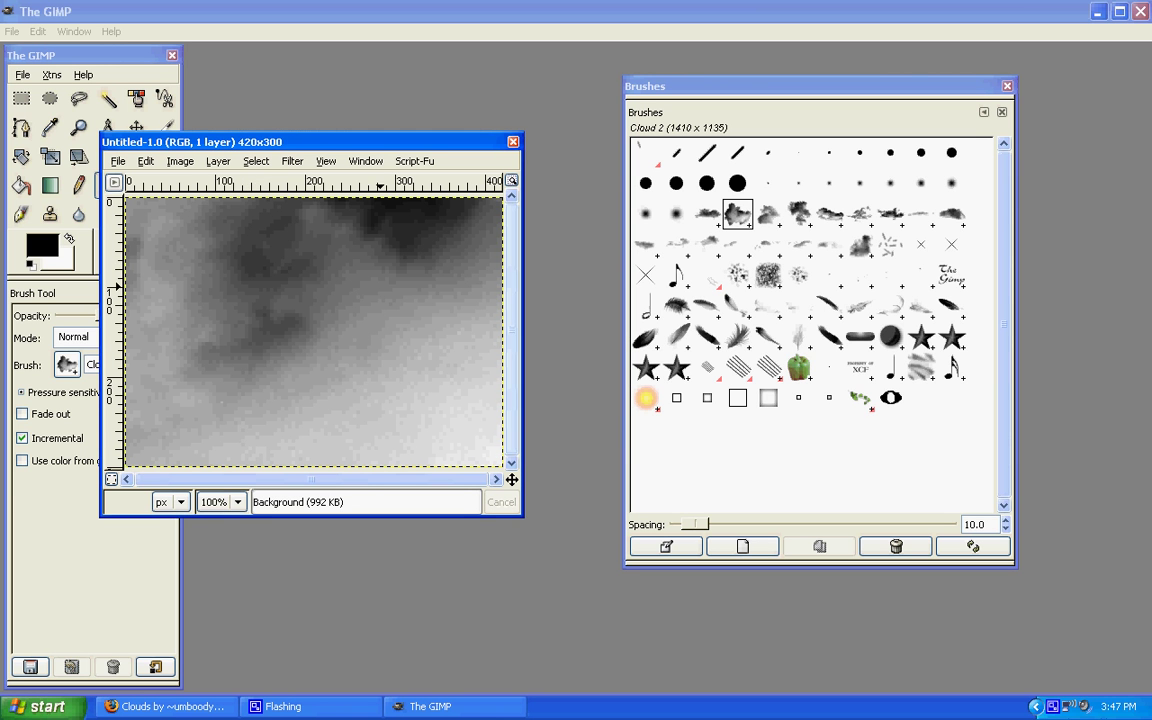
- Move and enlarge the untitled image's window around the canvas, and close the image without saving it
drag(452, 142, 393, 54)
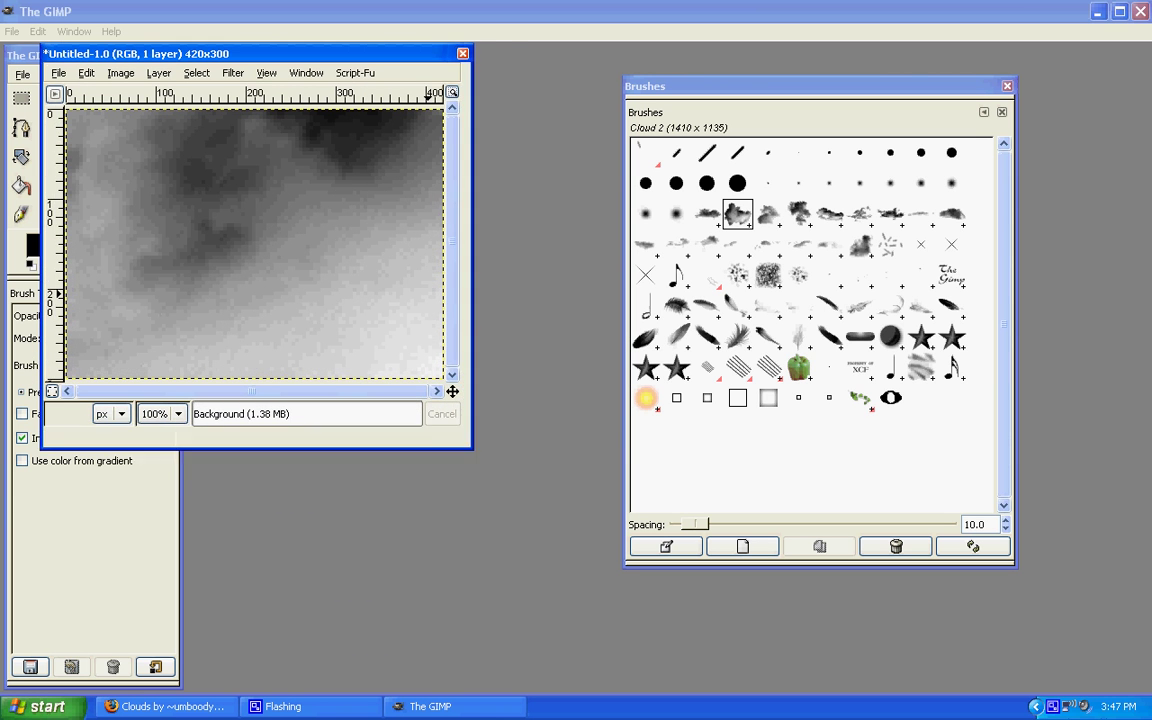
drag(462, 427, 562, 576)
click(482, 196)
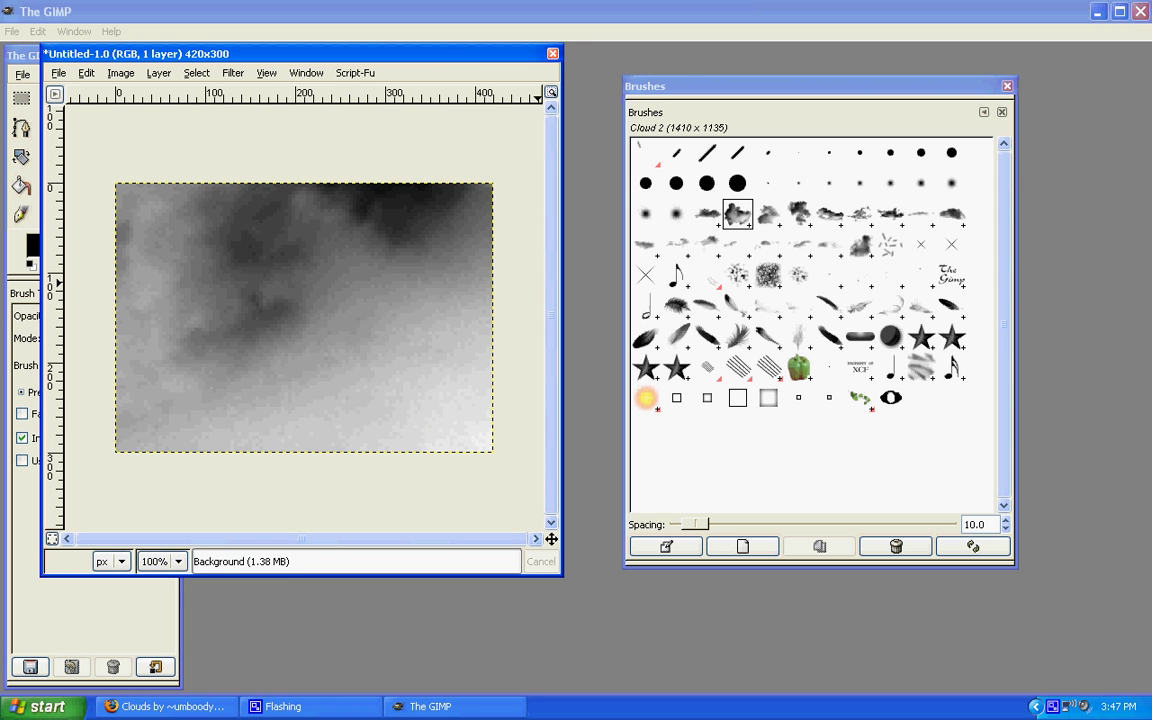
click(552, 54)
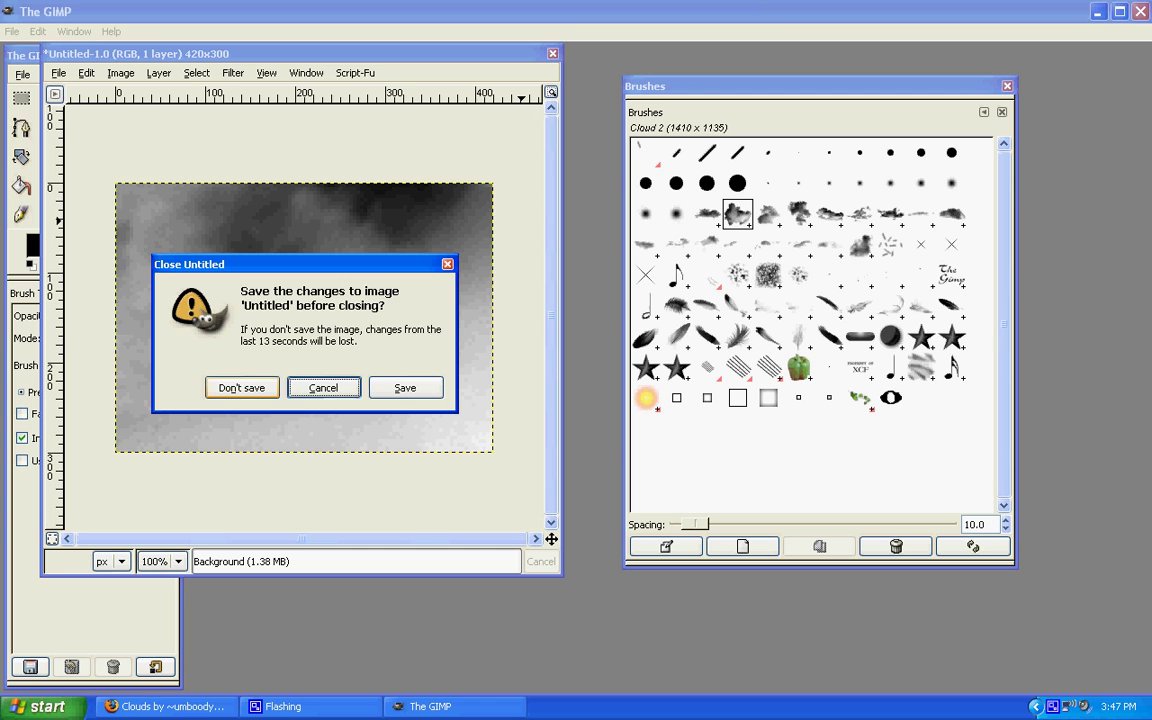
click(242, 388)
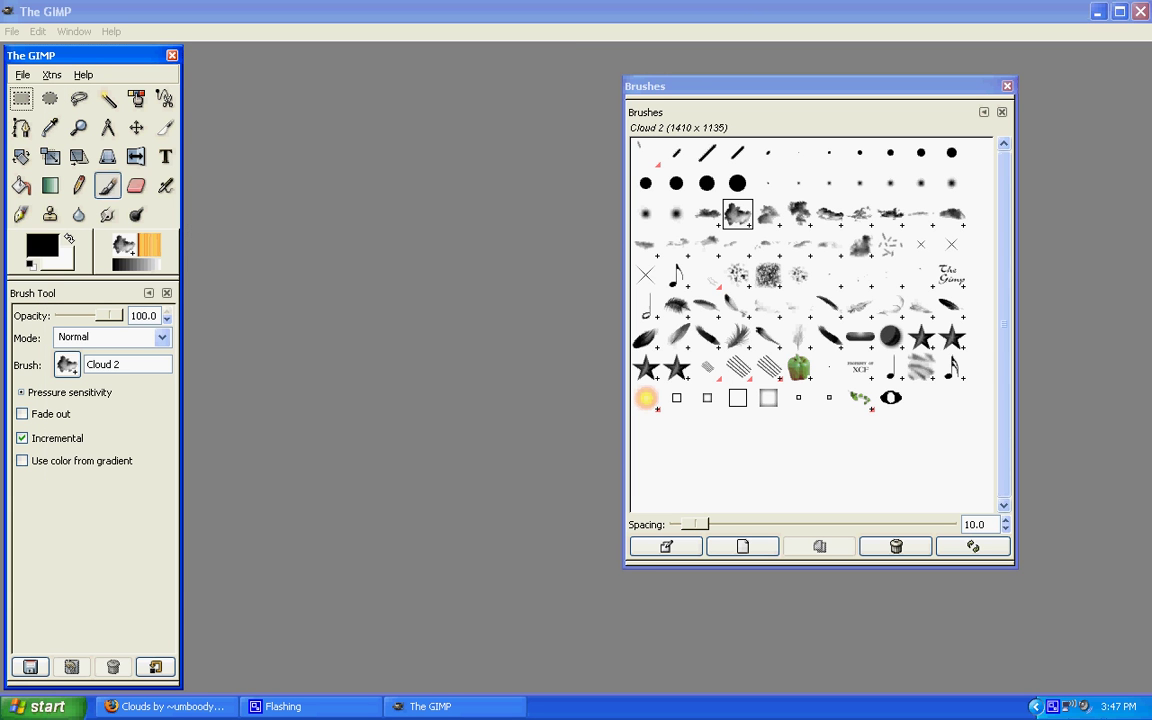